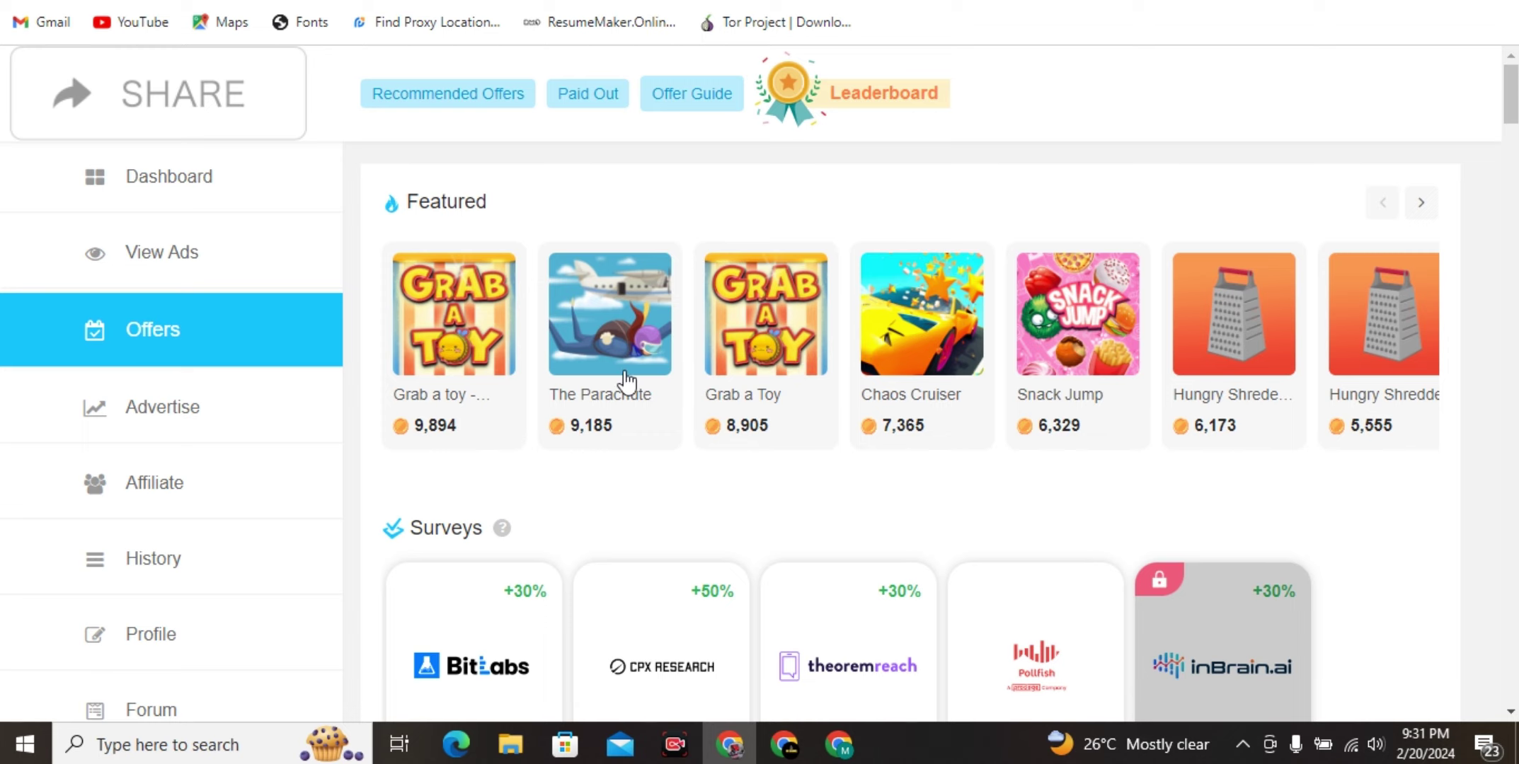
Step: Look through the featured offers, surveys, offerwalls and the list of recently completed offers on the Offers page
{"action": "scroll", "coordinate": [623, 381], "scroll_direction": "down", "scroll_amount": 5}
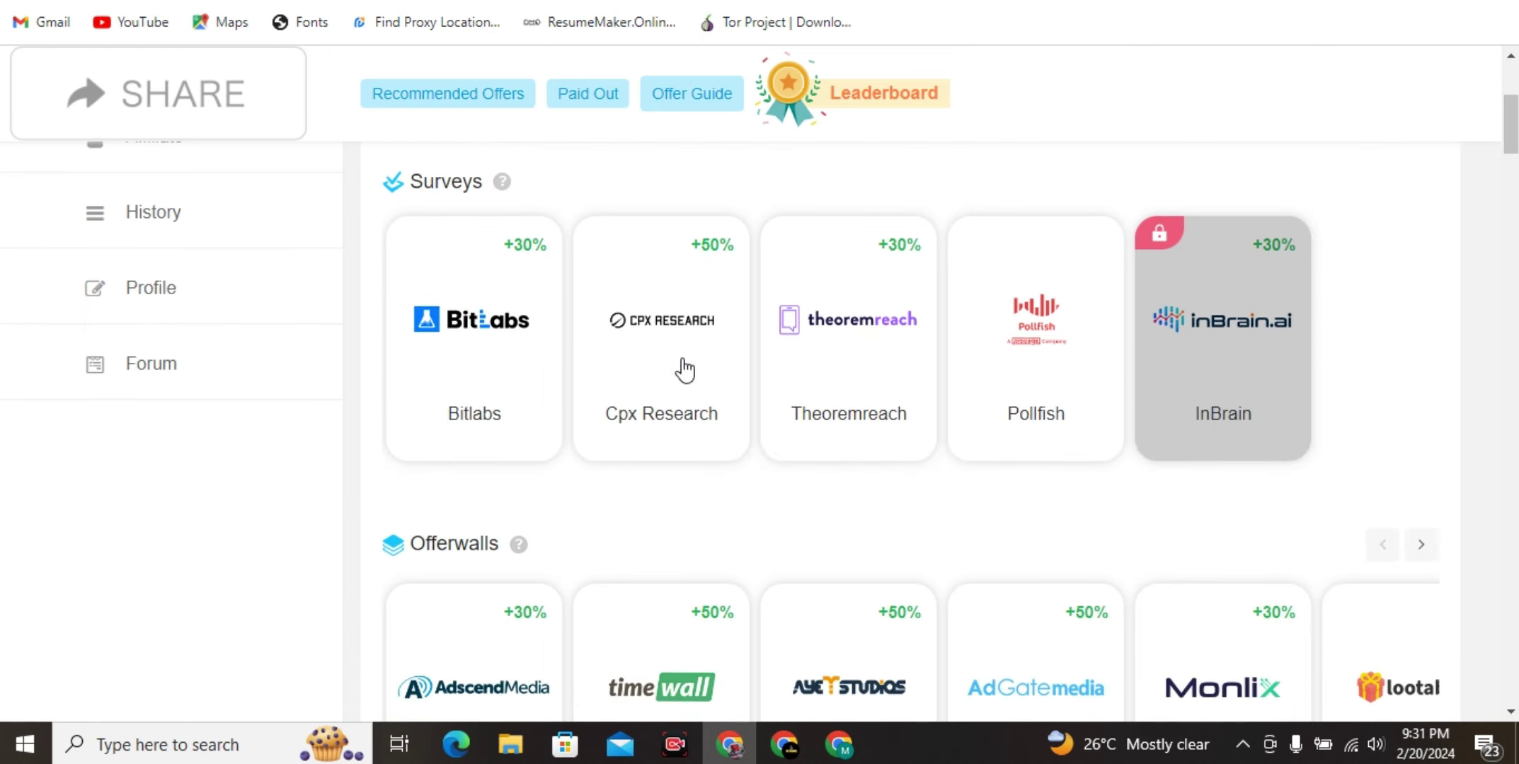
{"action": "scroll", "coordinate": [681, 366], "scroll_direction": "down", "scroll_amount": 3}
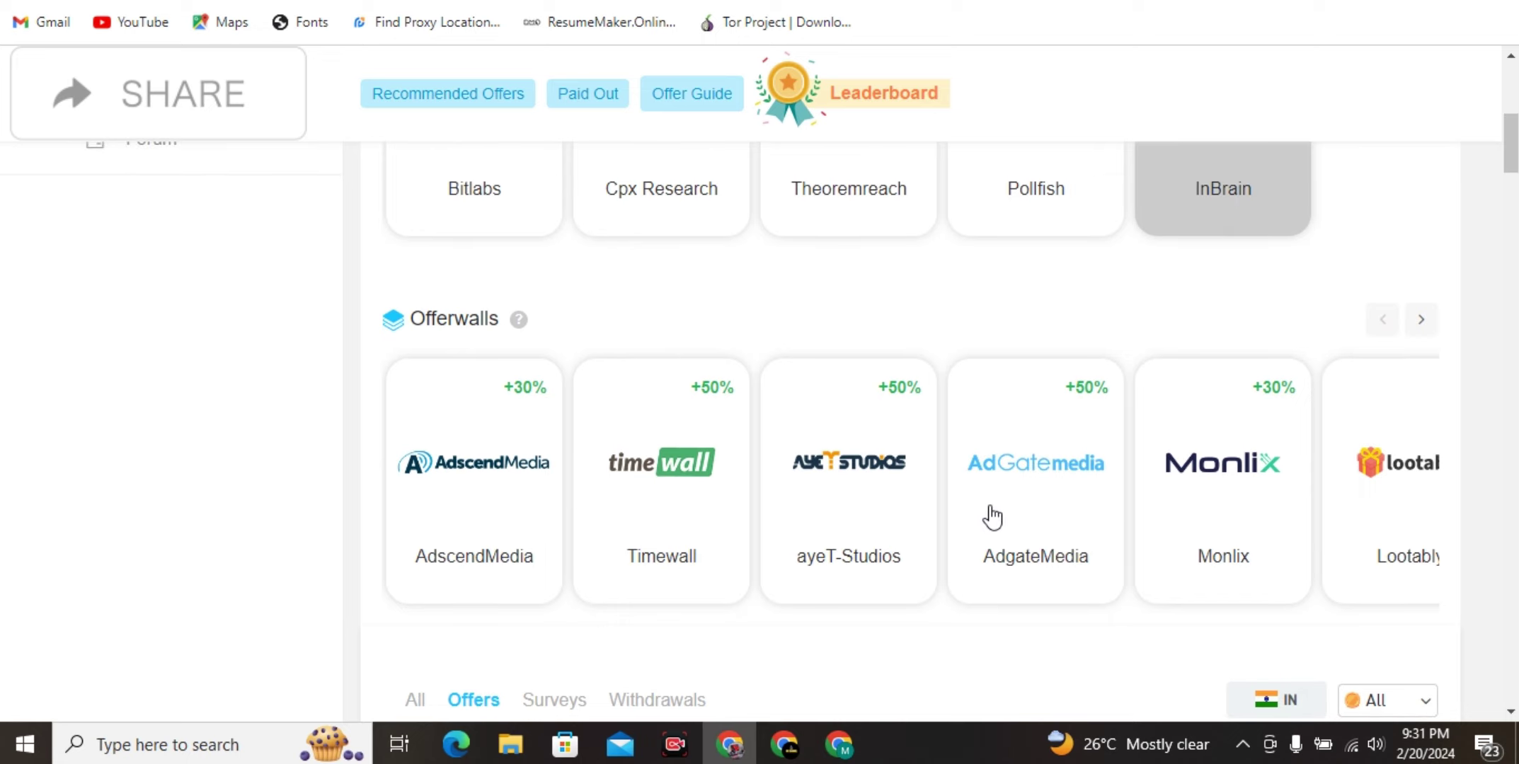
{"action": "scroll", "coordinate": [987, 515], "scroll_direction": "down", "scroll_amount": 4}
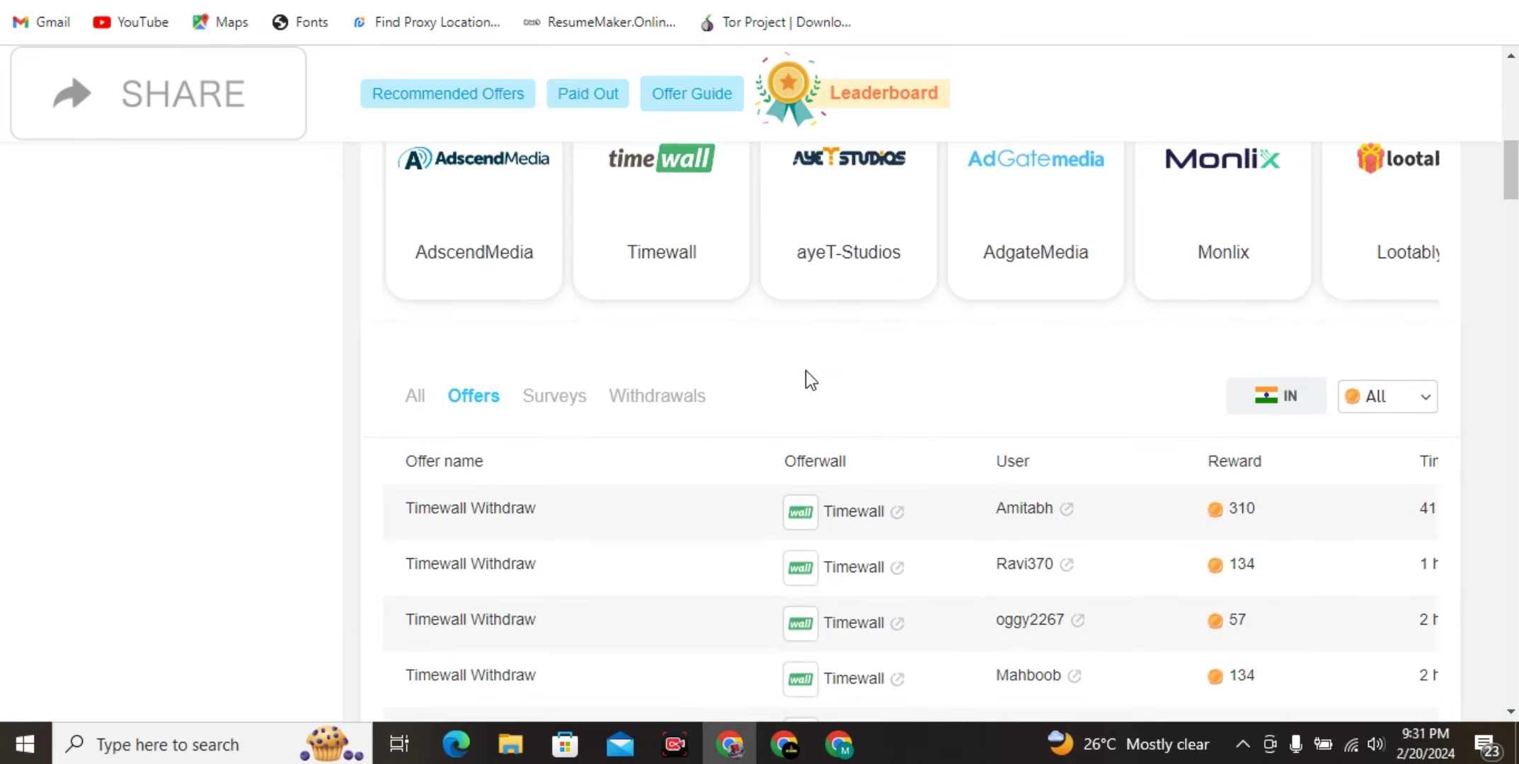
{"action": "scroll", "coordinate": [1249, 353], "scroll_direction": "down", "scroll_amount": 8}
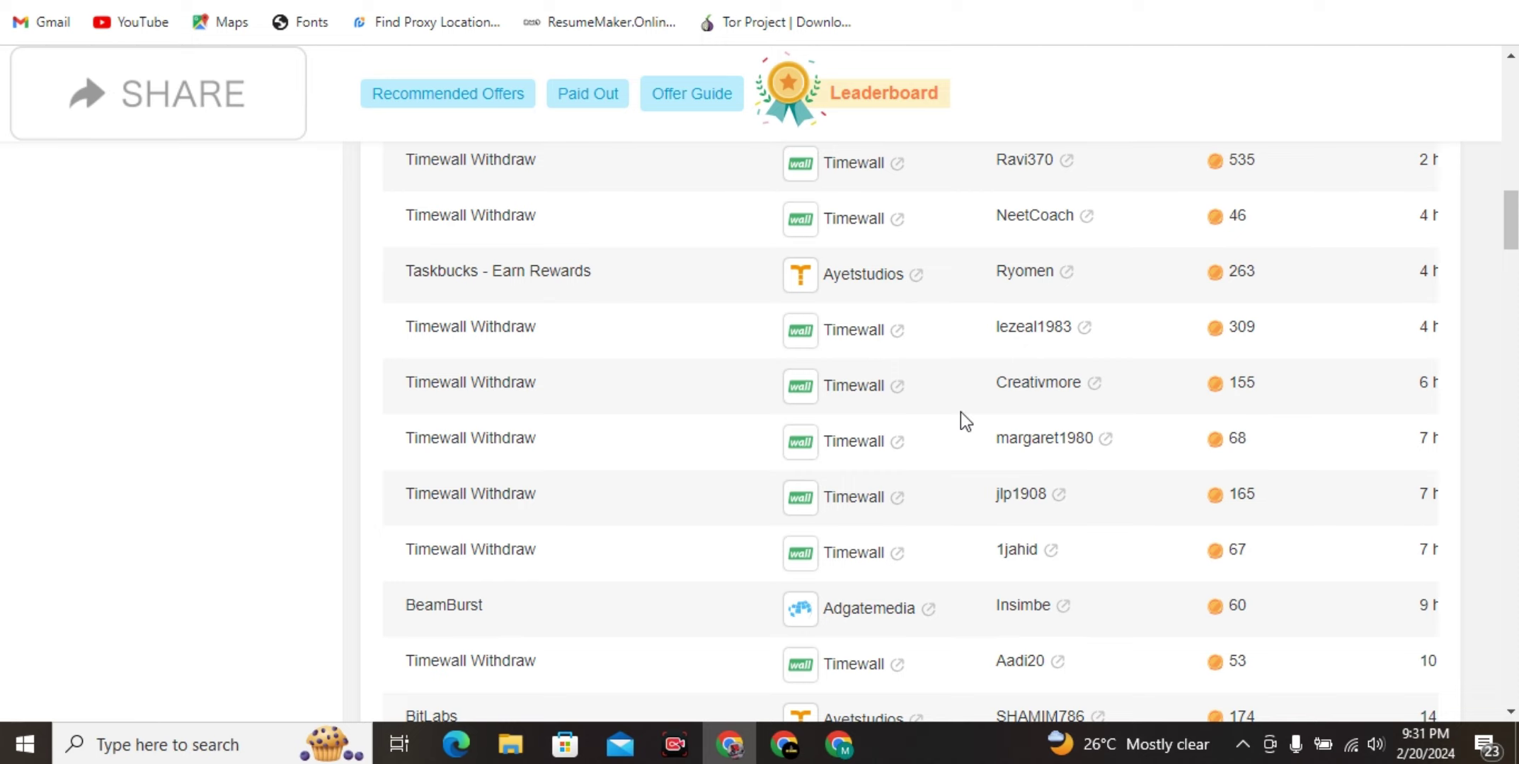
{"action": "scroll", "coordinate": [960, 412], "scroll_direction": "up", "scroll_amount": 5}
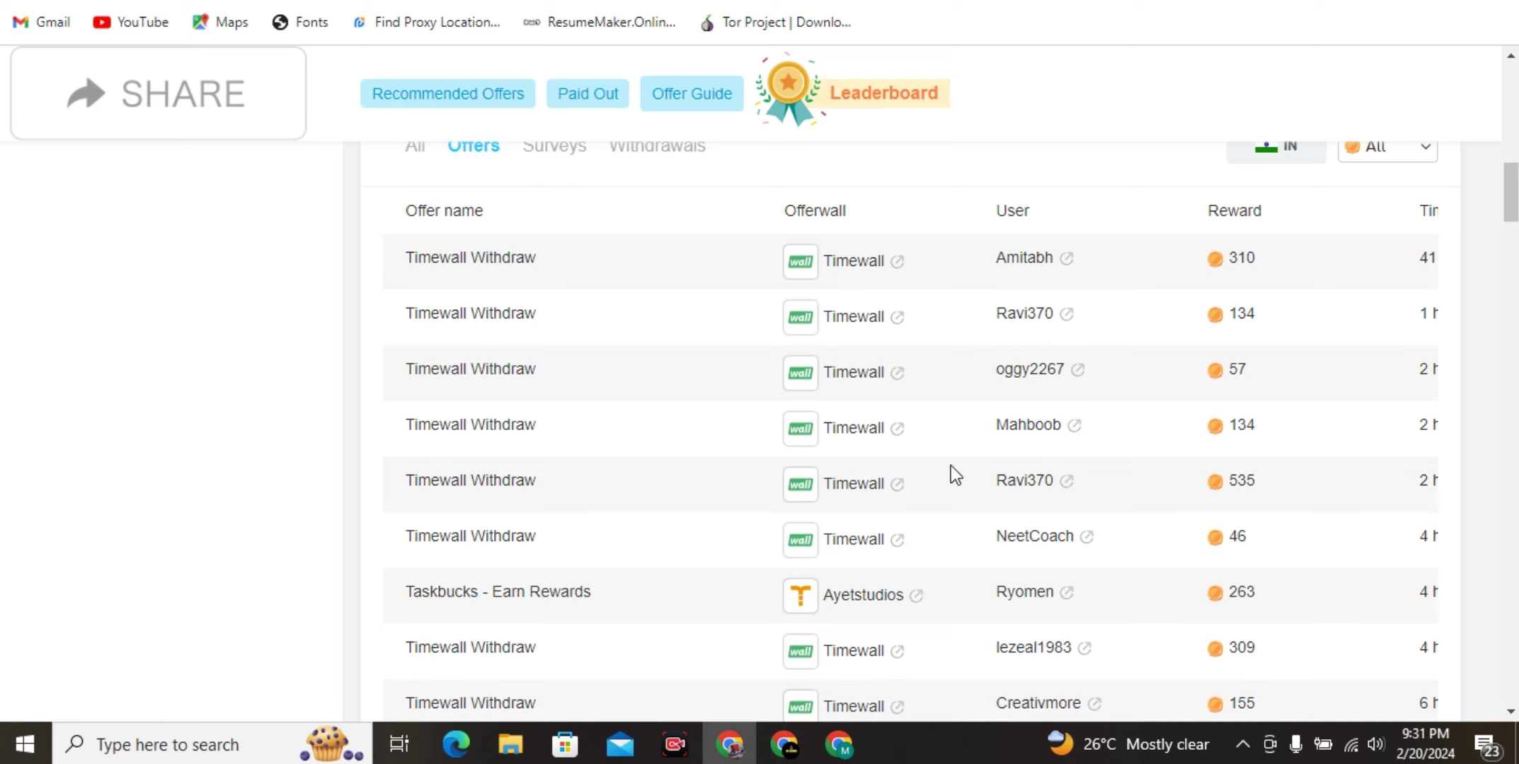
{"action": "scroll", "coordinate": [731, 471], "scroll_direction": "up", "scroll_amount": 10}
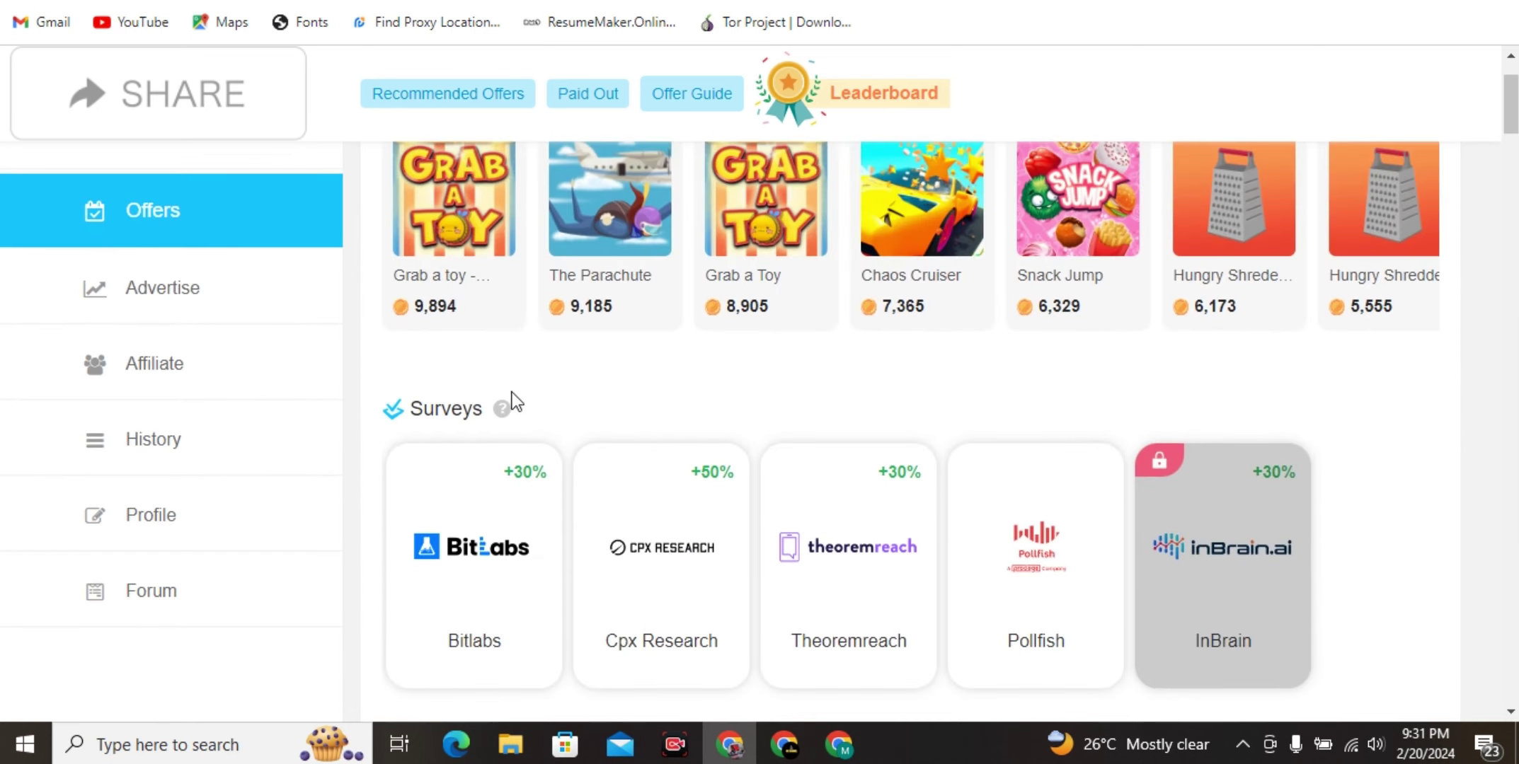
{"action": "scroll", "coordinate": [410, 380], "scroll_direction": "up", "scroll_amount": 2}
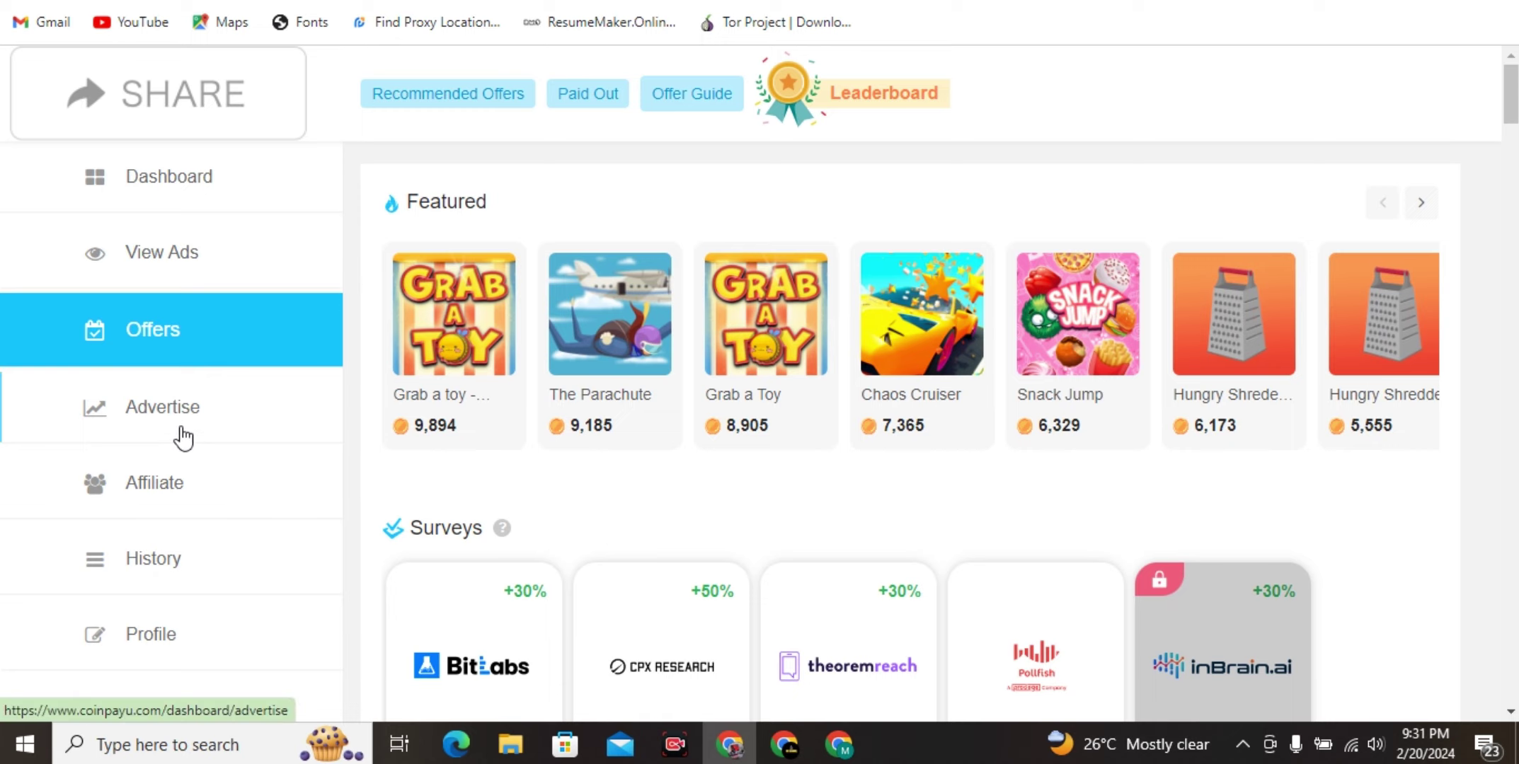
{"action": "scroll", "coordinate": [191, 439], "scroll_direction": "down", "scroll_amount": 3}
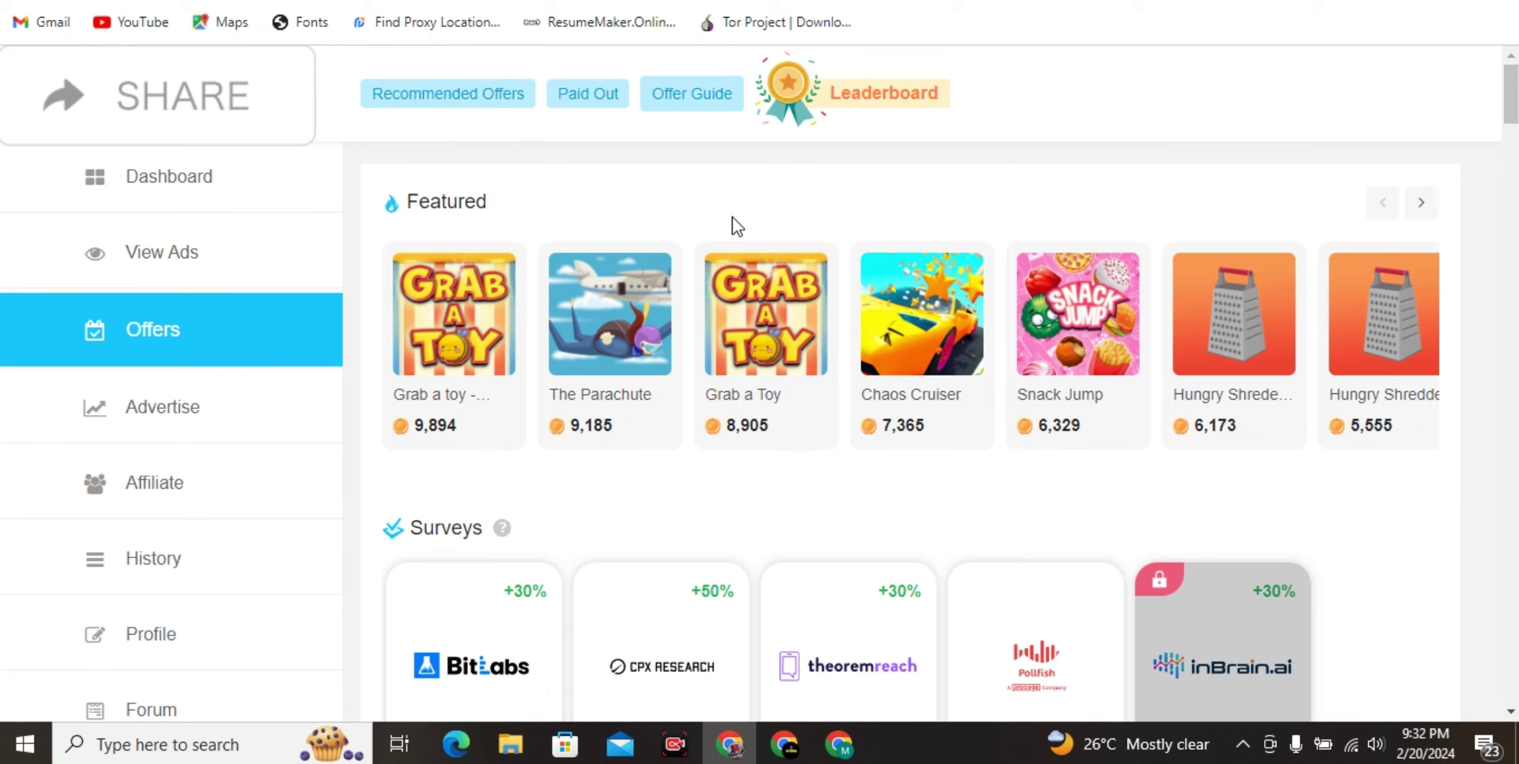
Step: Open the purchase balance deposit form from the dashboard and choose Main Balance as the deposit method
{"action": "left_click", "coordinate": [171, 177]}
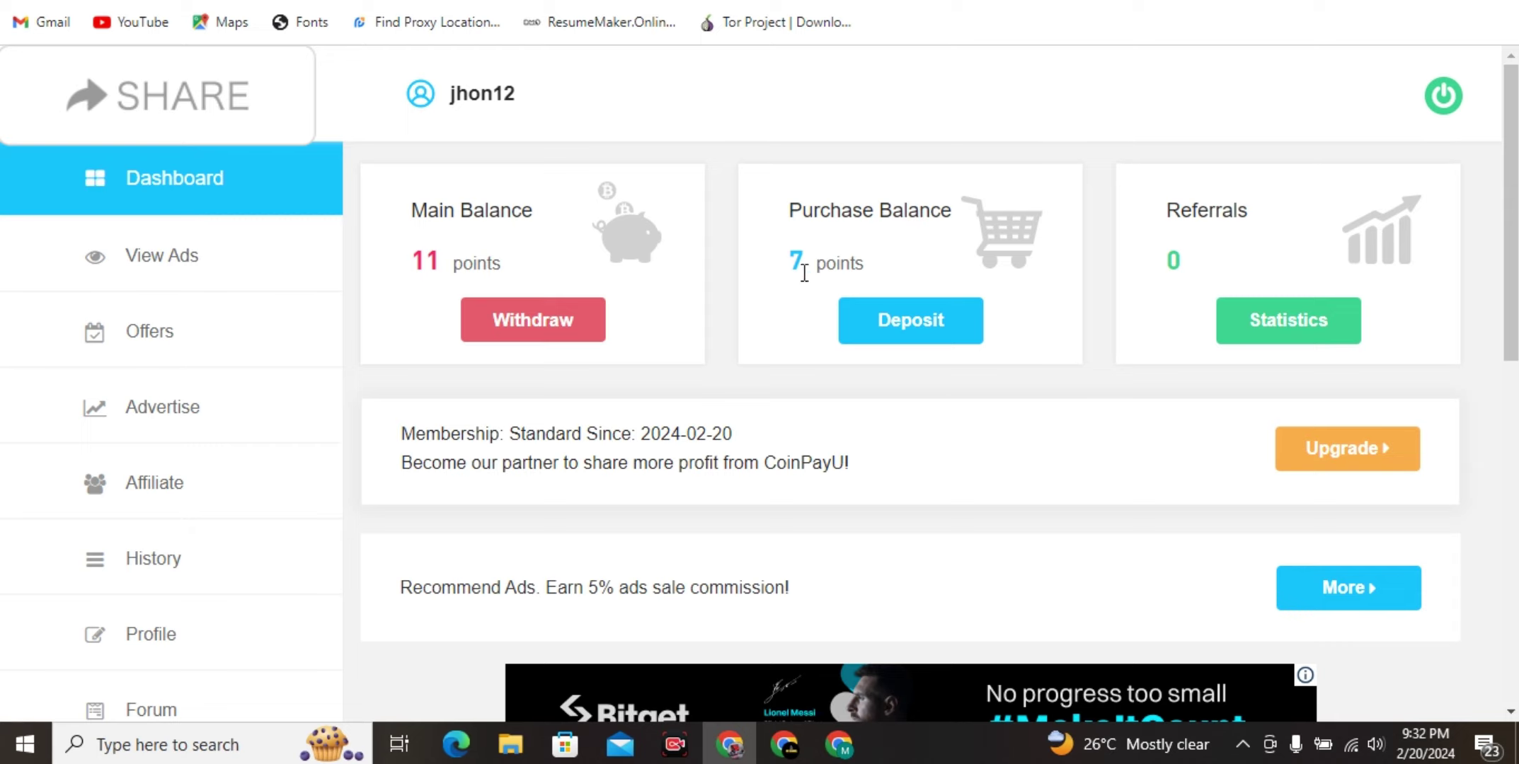
{"action": "left_click", "coordinate": [909, 324]}
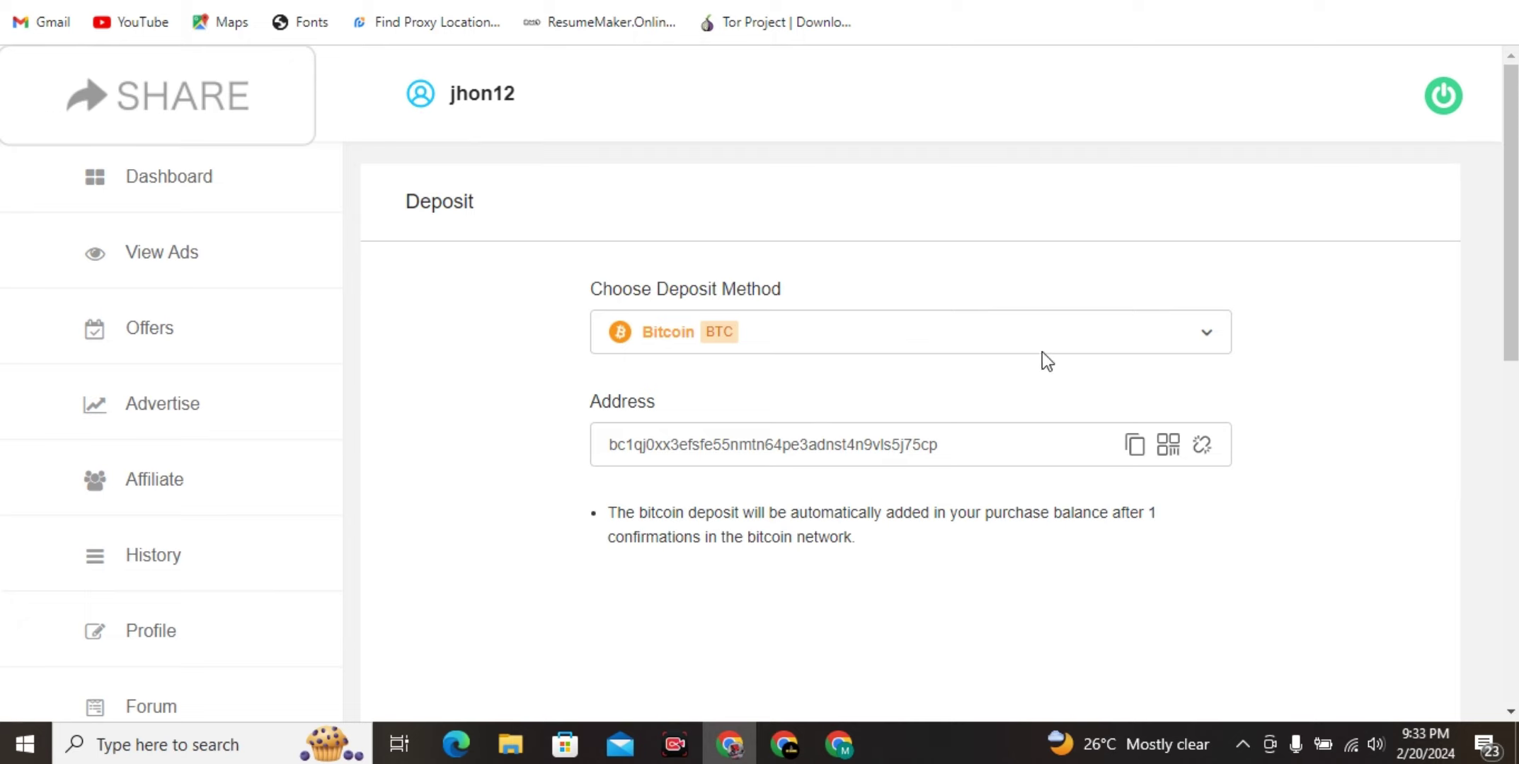
{"action": "left_click", "coordinate": [960, 331]}
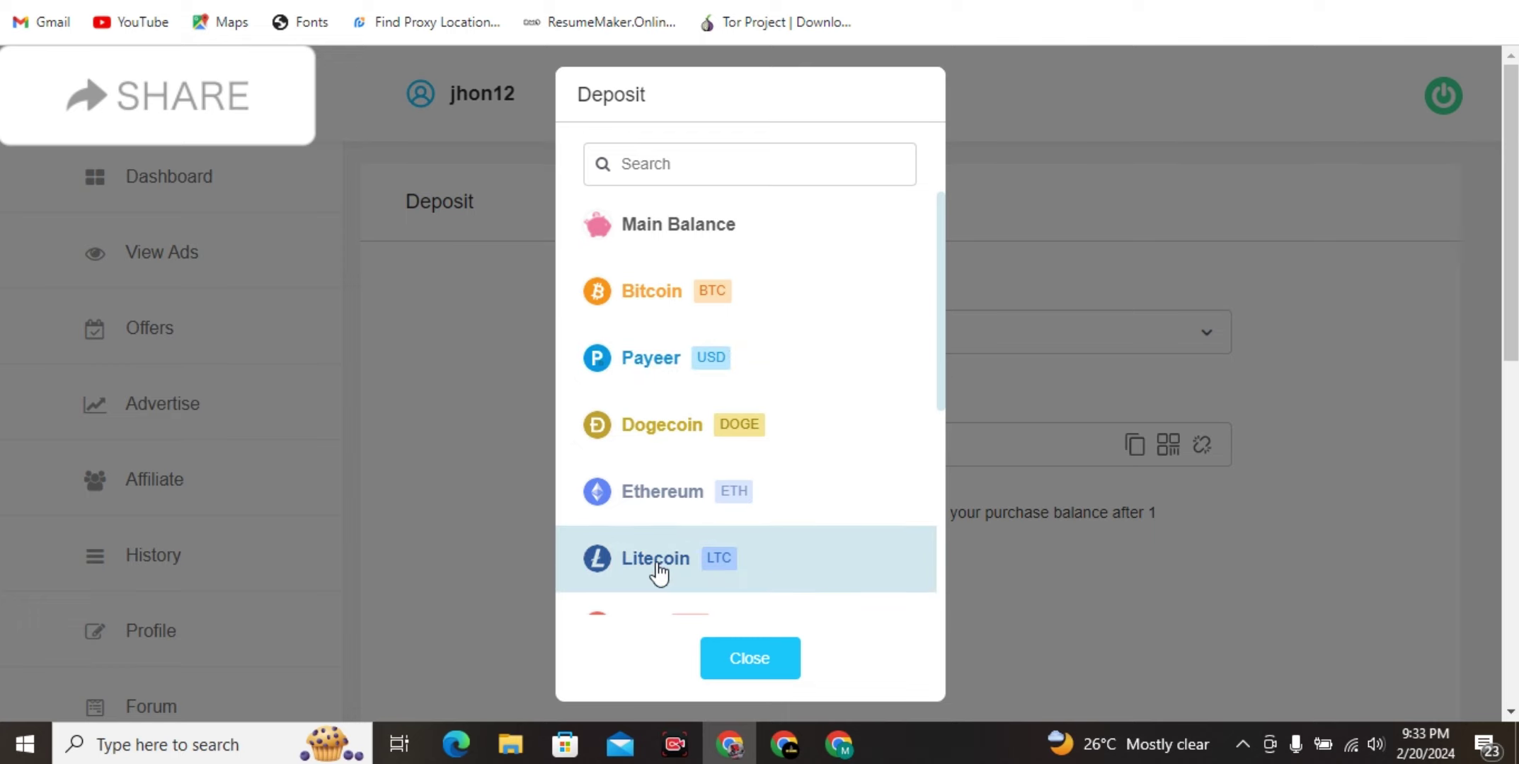
{"action": "scroll", "coordinate": [659, 570], "scroll_direction": "down", "scroll_amount": 5}
{"action": "scroll", "coordinate": [658, 571], "scroll_direction": "up", "scroll_amount": 5}
{"action": "left_click", "coordinate": [670, 234]}
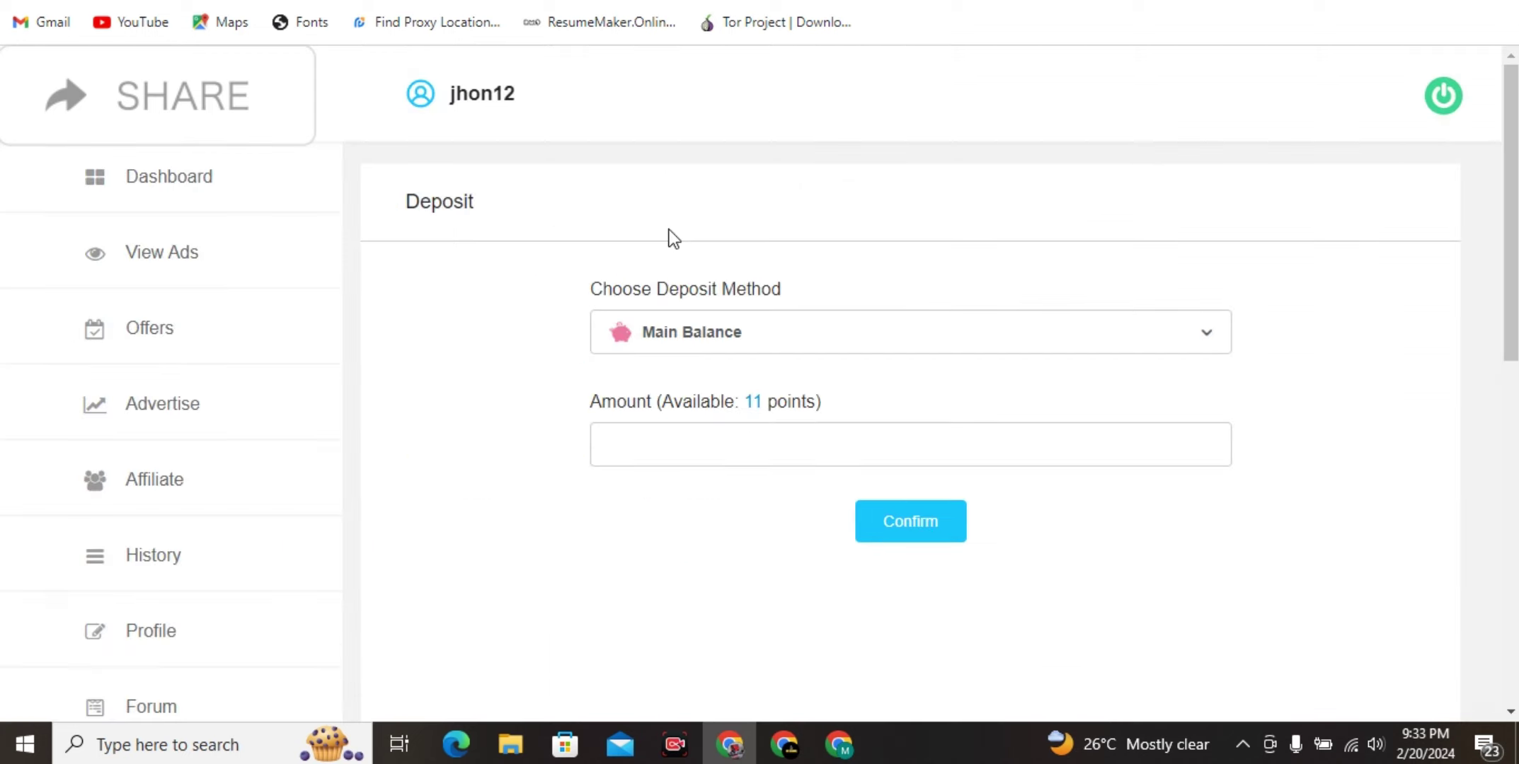
Step: Deposit 11 points from the main balance into the purchase balance
{"action": "left_click", "coordinate": [767, 444]}
{"action": "type", "text": "11"}
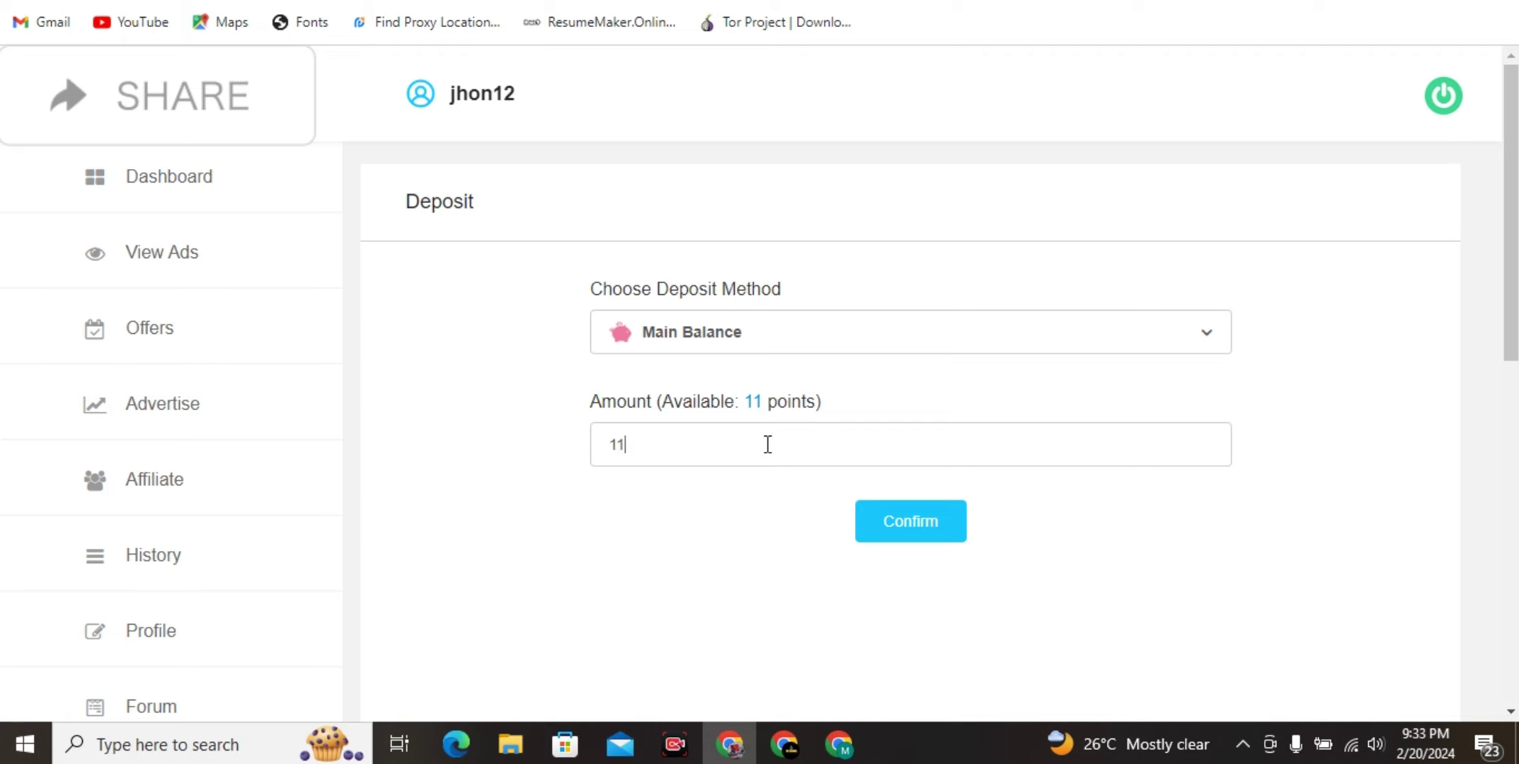
{"action": "left_click", "coordinate": [927, 523]}
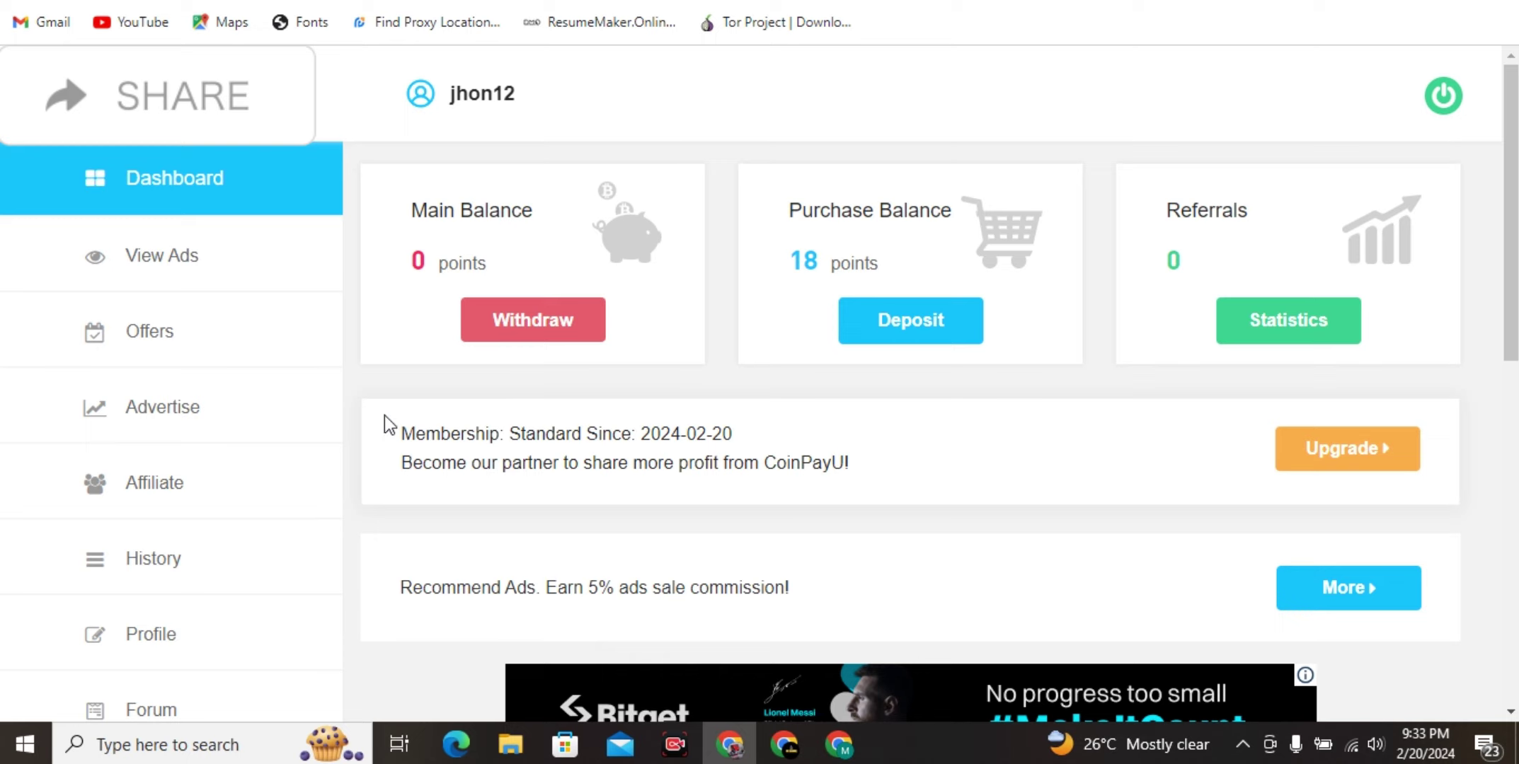
Step: Start a new Surf Ads campaign named "visit" and proceed to its ad details form
{"action": "left_click", "coordinate": [170, 419]}
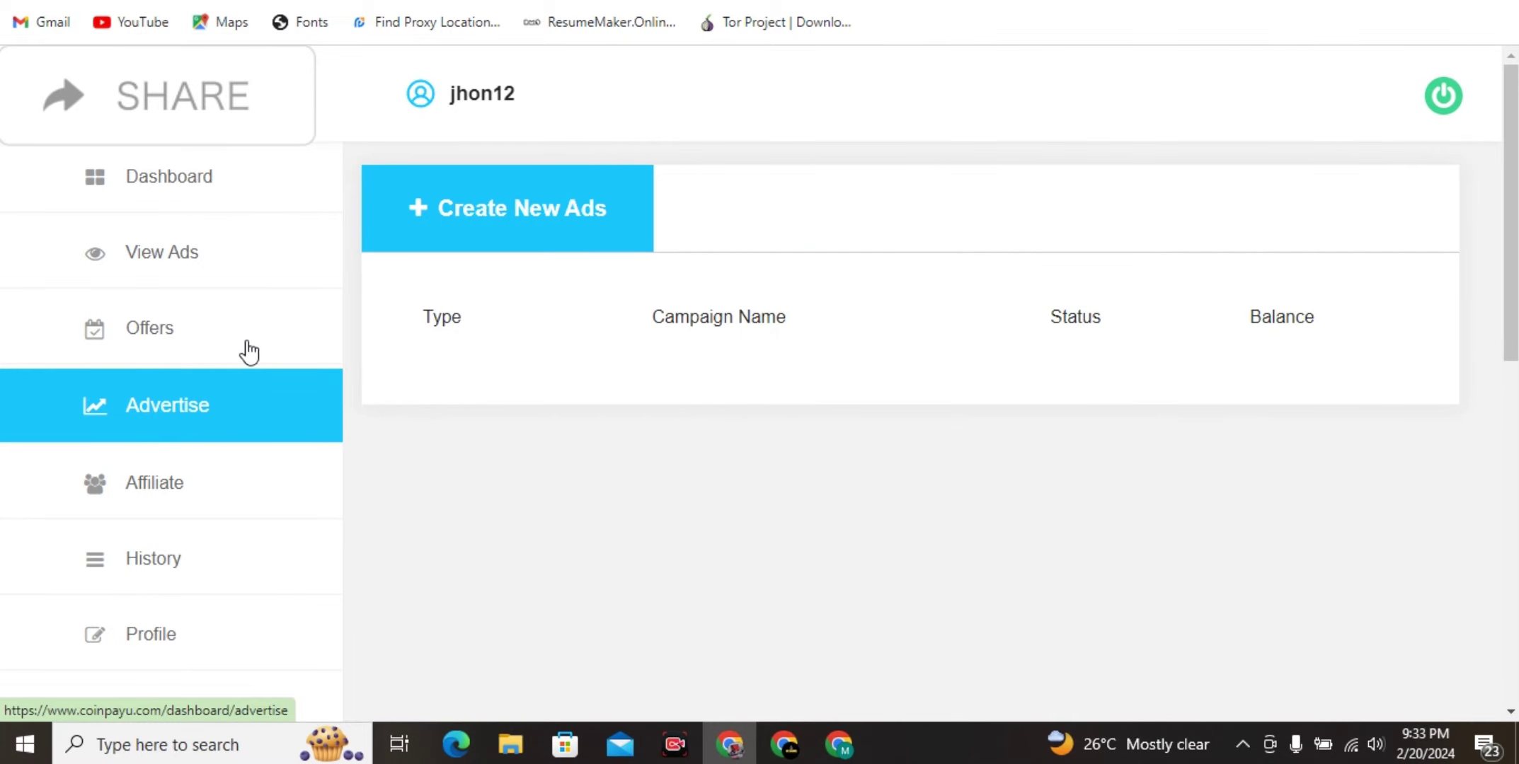
{"action": "left_click", "coordinate": [446, 235]}
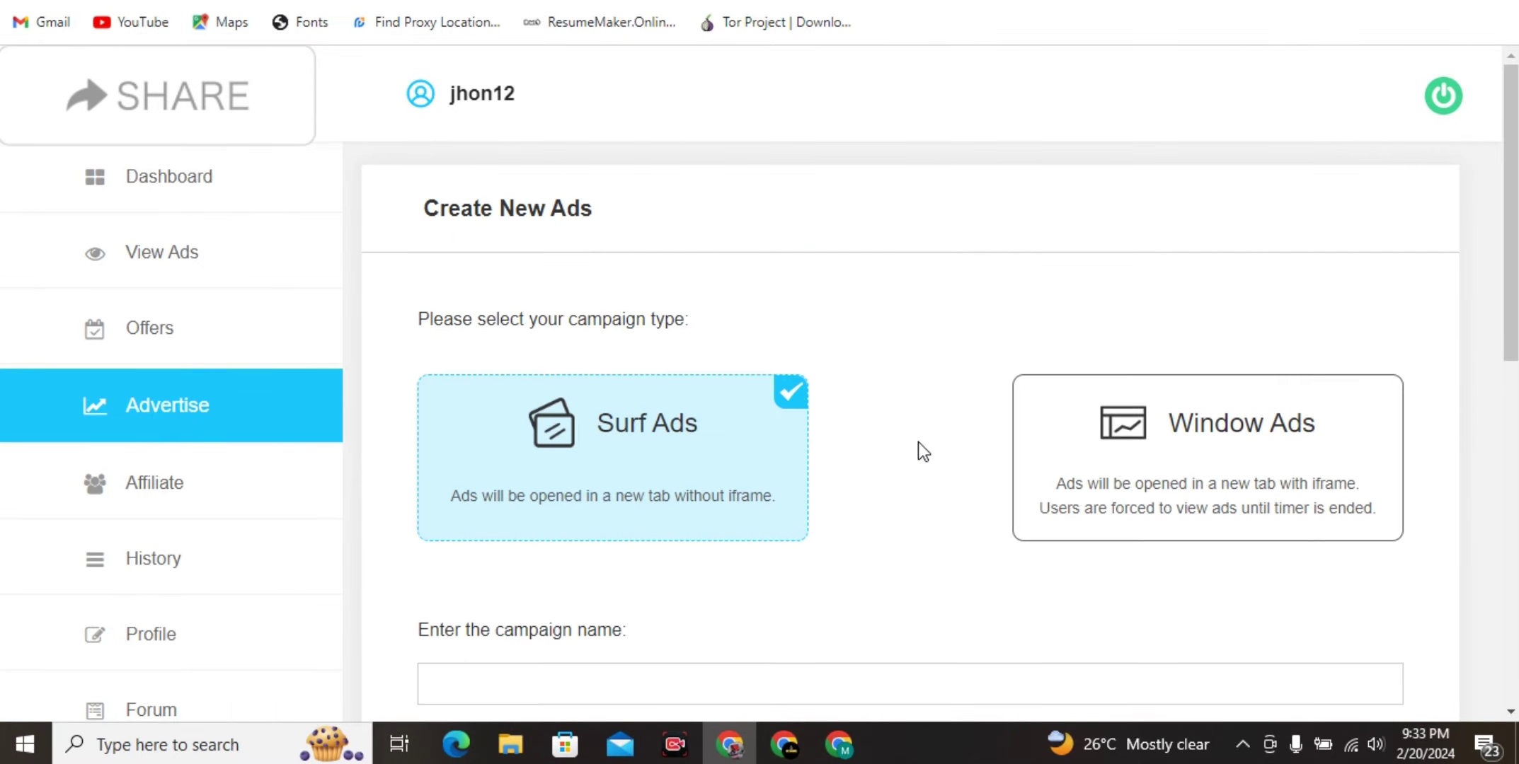
{"action": "scroll", "coordinate": [918, 442], "scroll_direction": "down", "scroll_amount": 1}
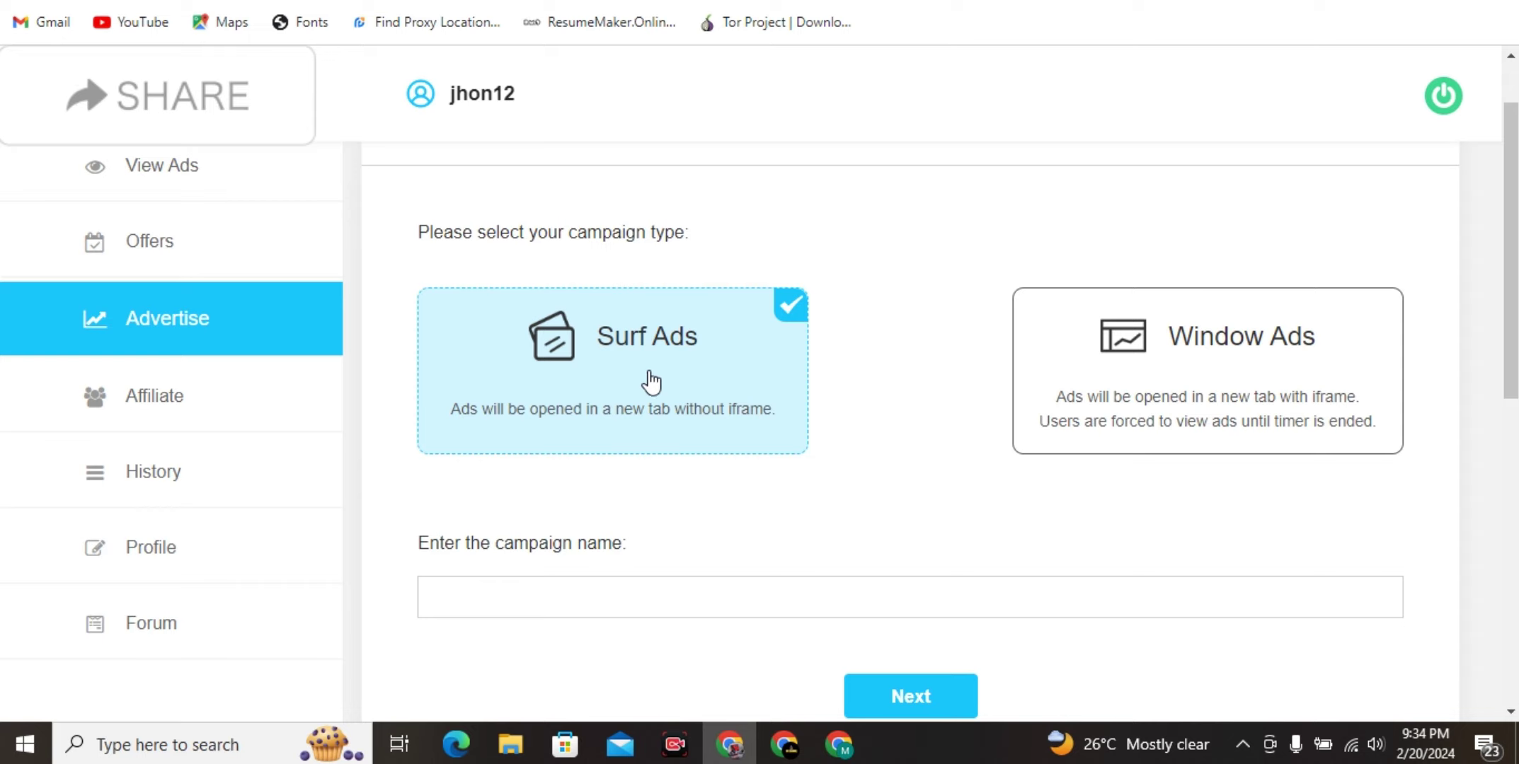
{"action": "scroll", "coordinate": [743, 500], "scroll_direction": "down", "scroll_amount": 3}
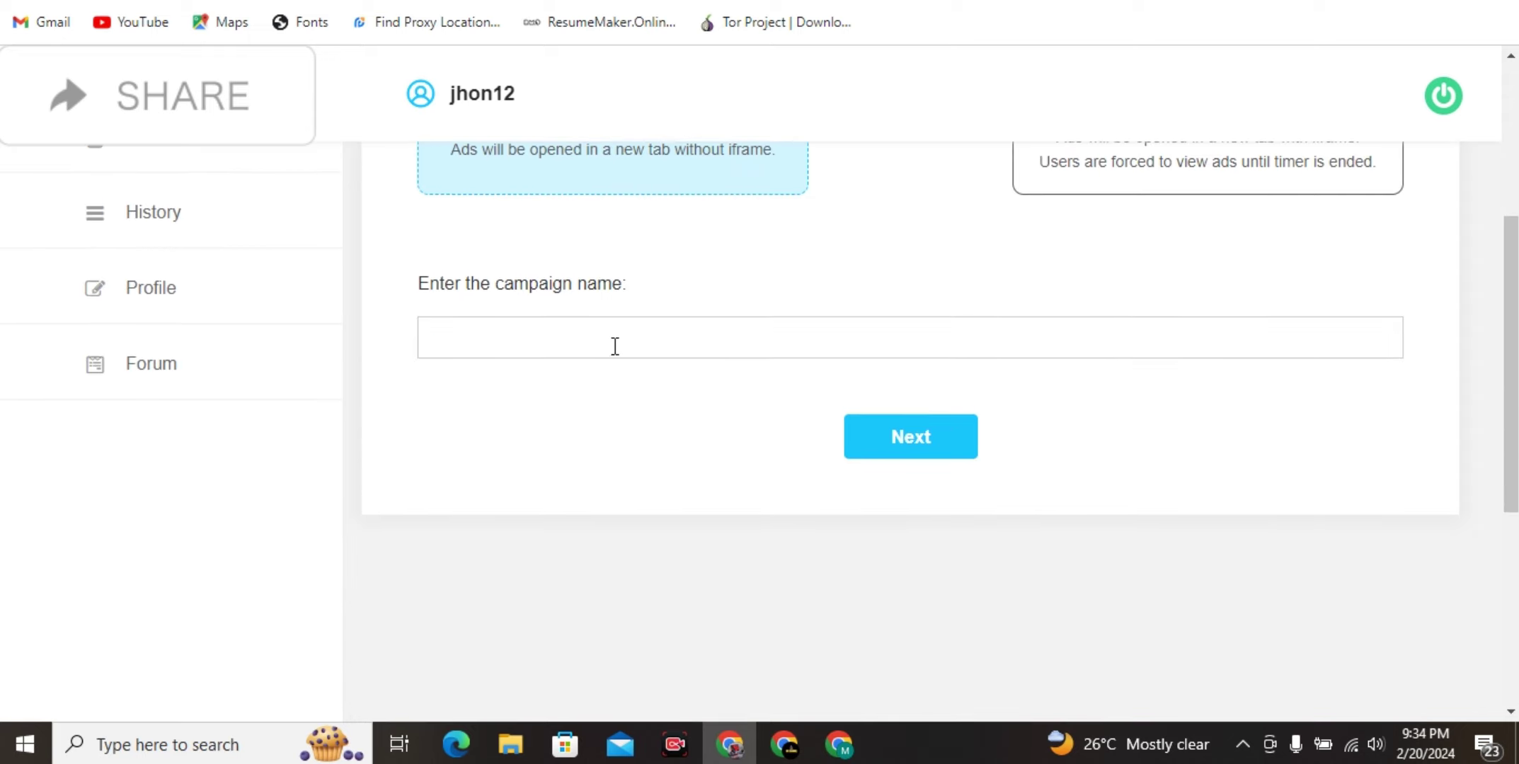
{"action": "left_click", "coordinate": [615, 342]}
{"action": "type", "text": "visit"}
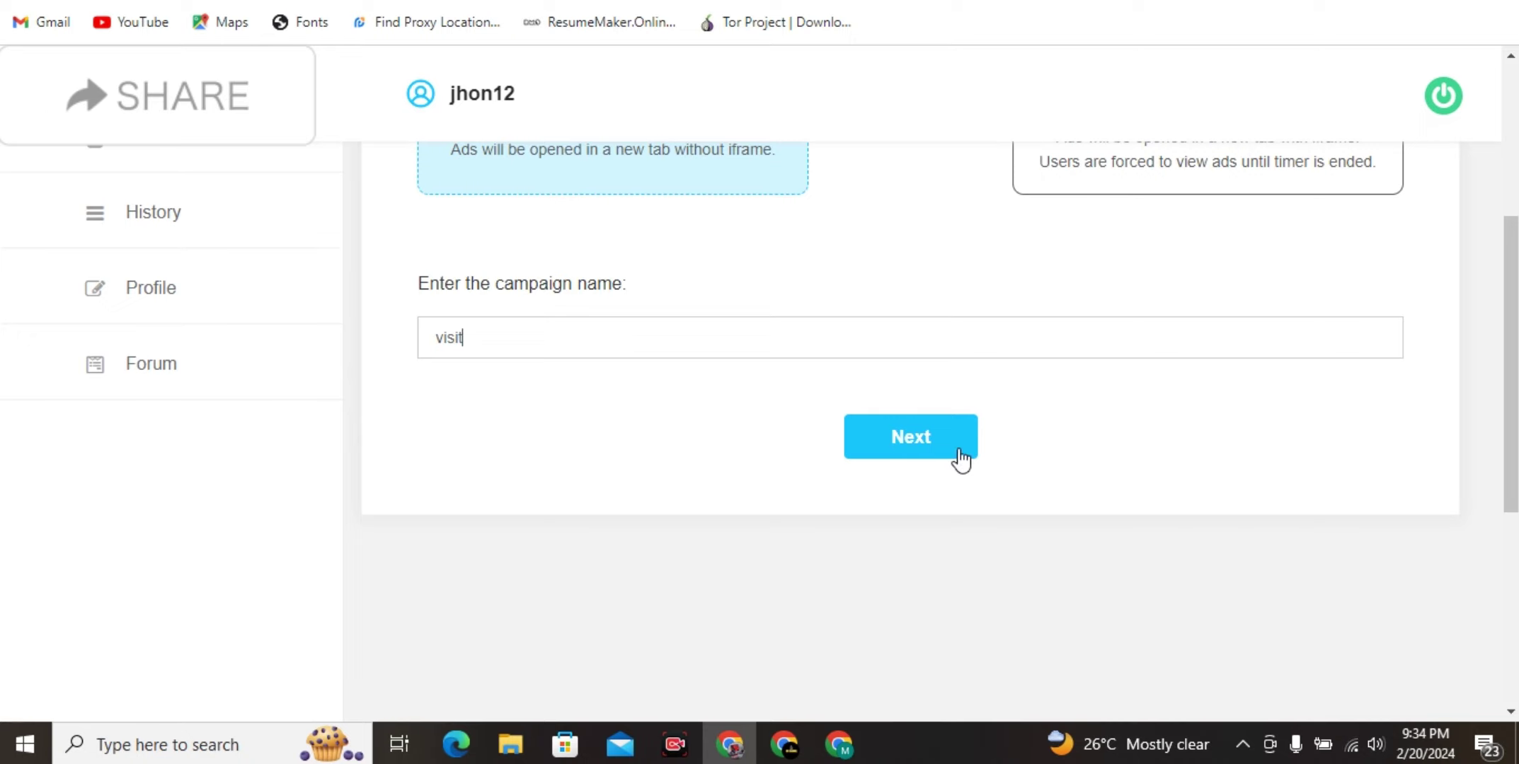
{"action": "left_click", "coordinate": [960, 457]}
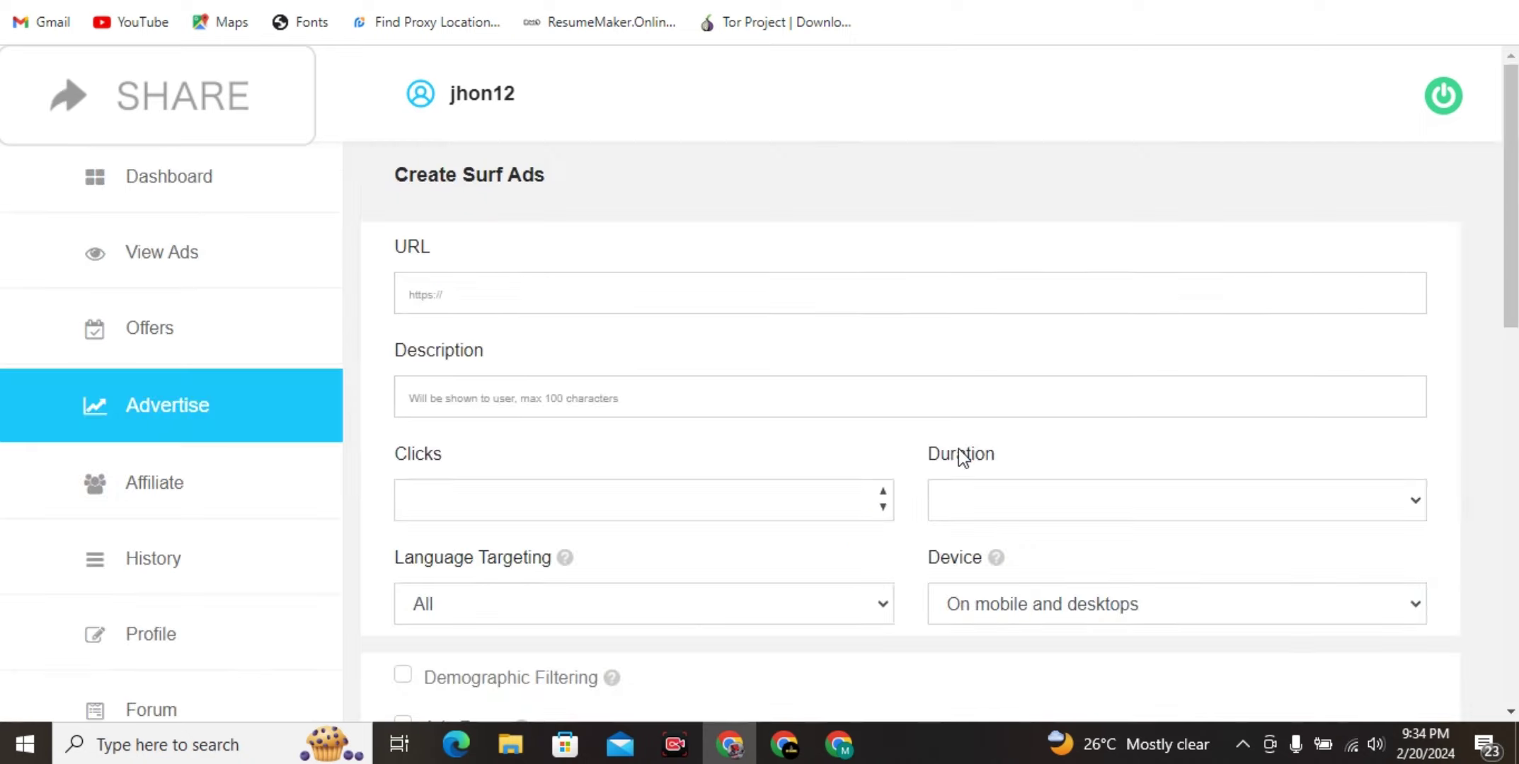
Step: Copy the DirectLink_7 link from the ad network's Direct Links page and paste it as the surf ad's URL
{"action": "left_click", "coordinate": [462, 294]}
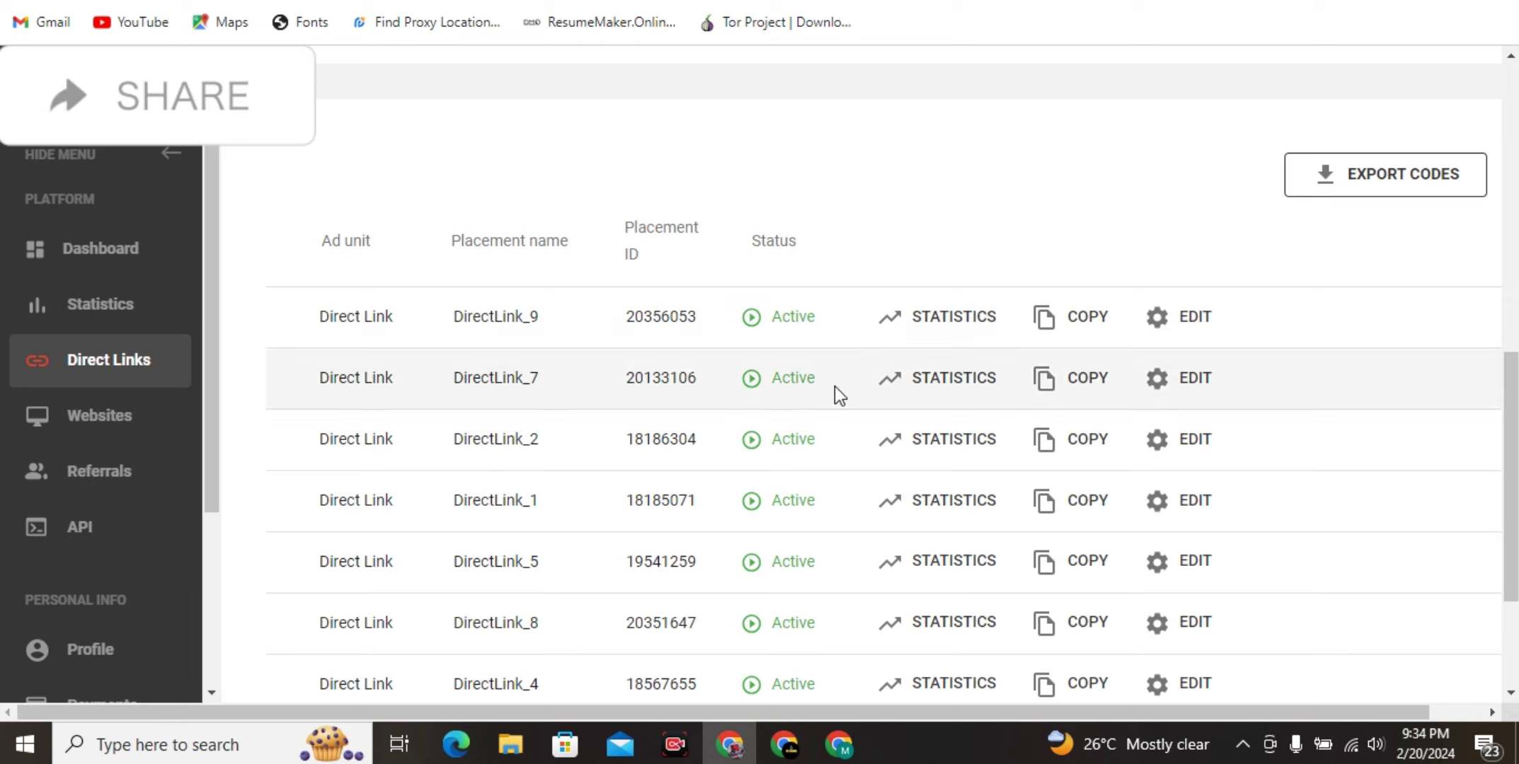
{"action": "left_click", "coordinate": [1102, 390]}
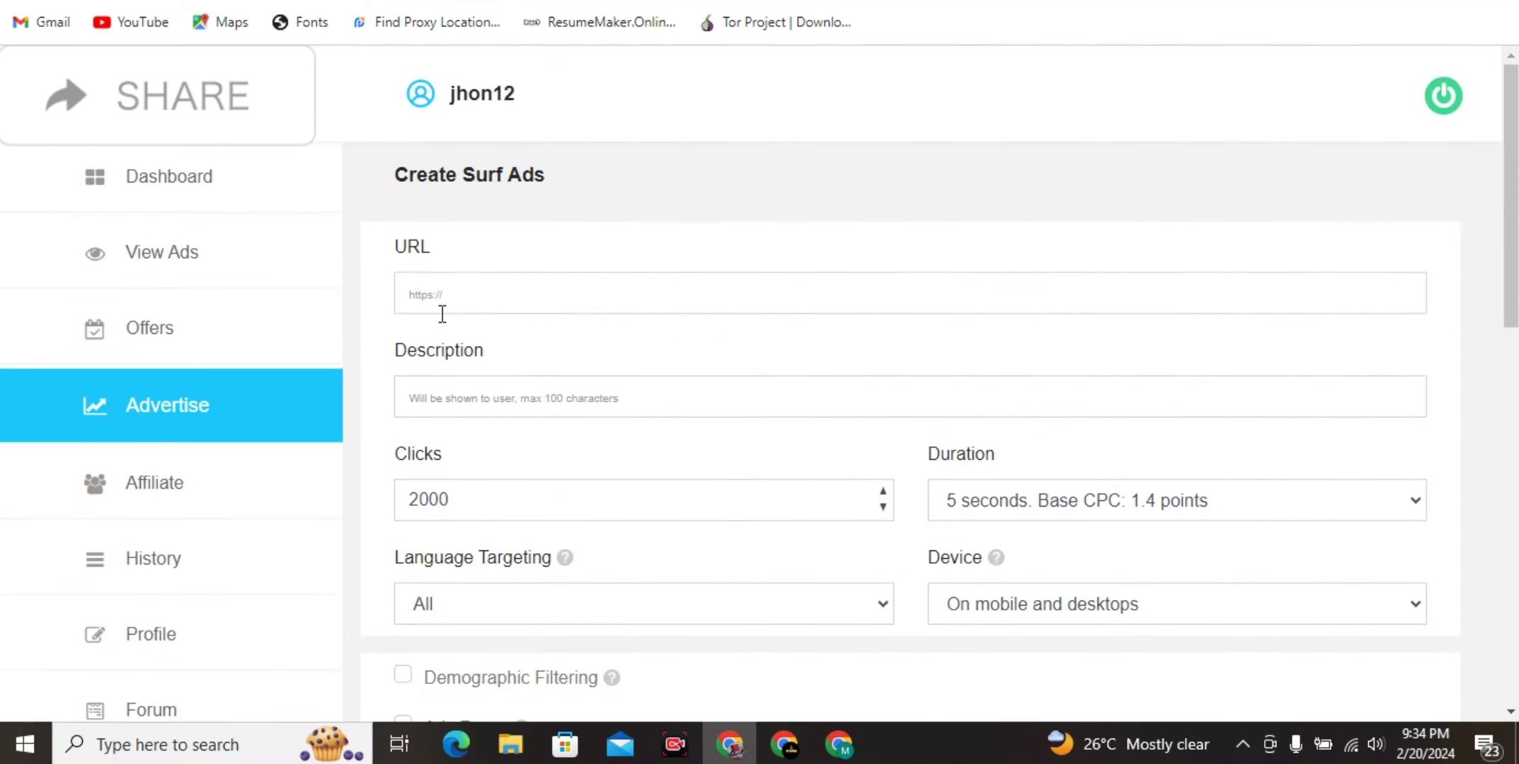
{"action": "key", "text": "ctrl+v"}
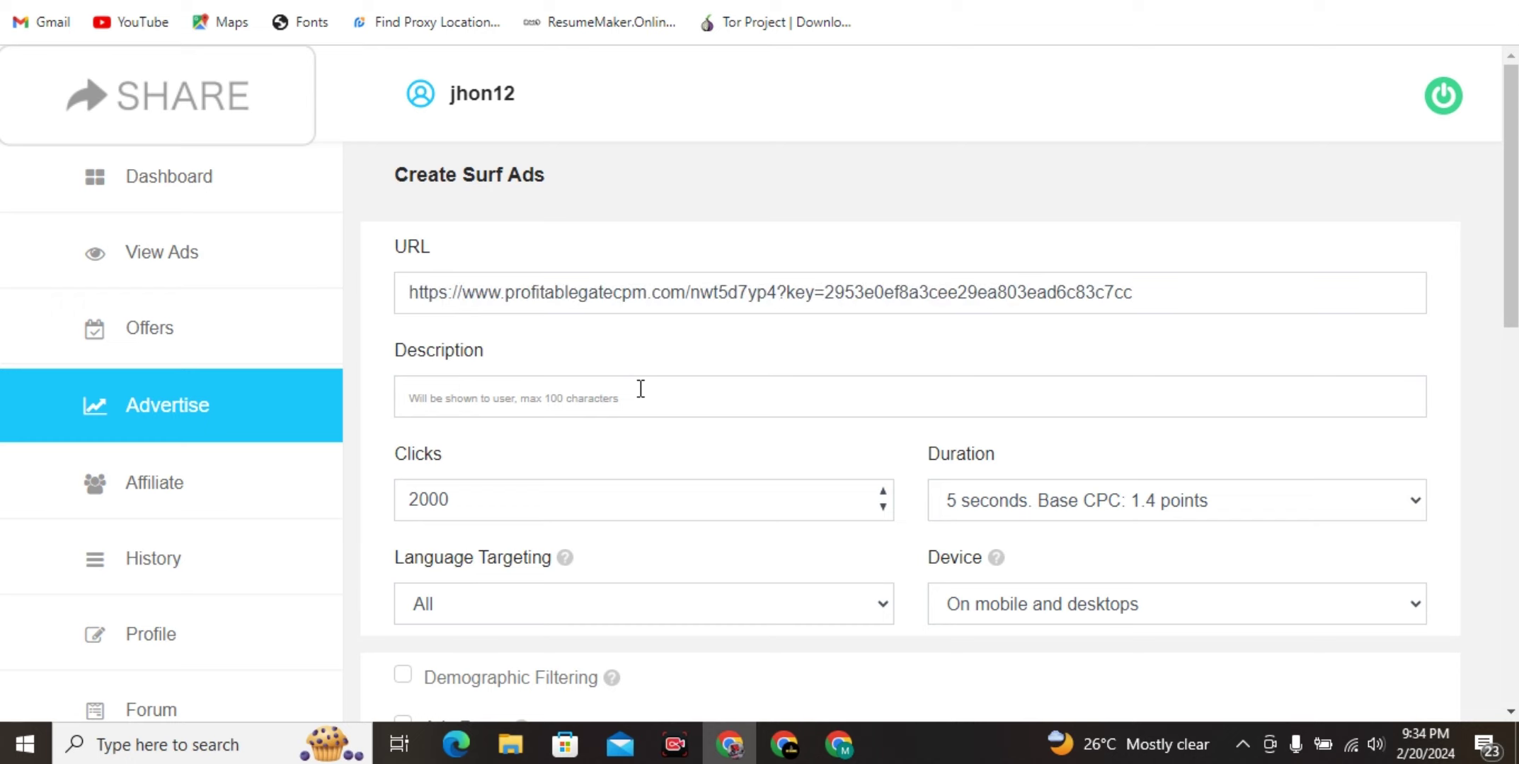
Step: Enter "click one ads" as the surf ad's description
{"action": "scroll", "coordinate": [640, 389], "scroll_direction": "down", "scroll_amount": 1}
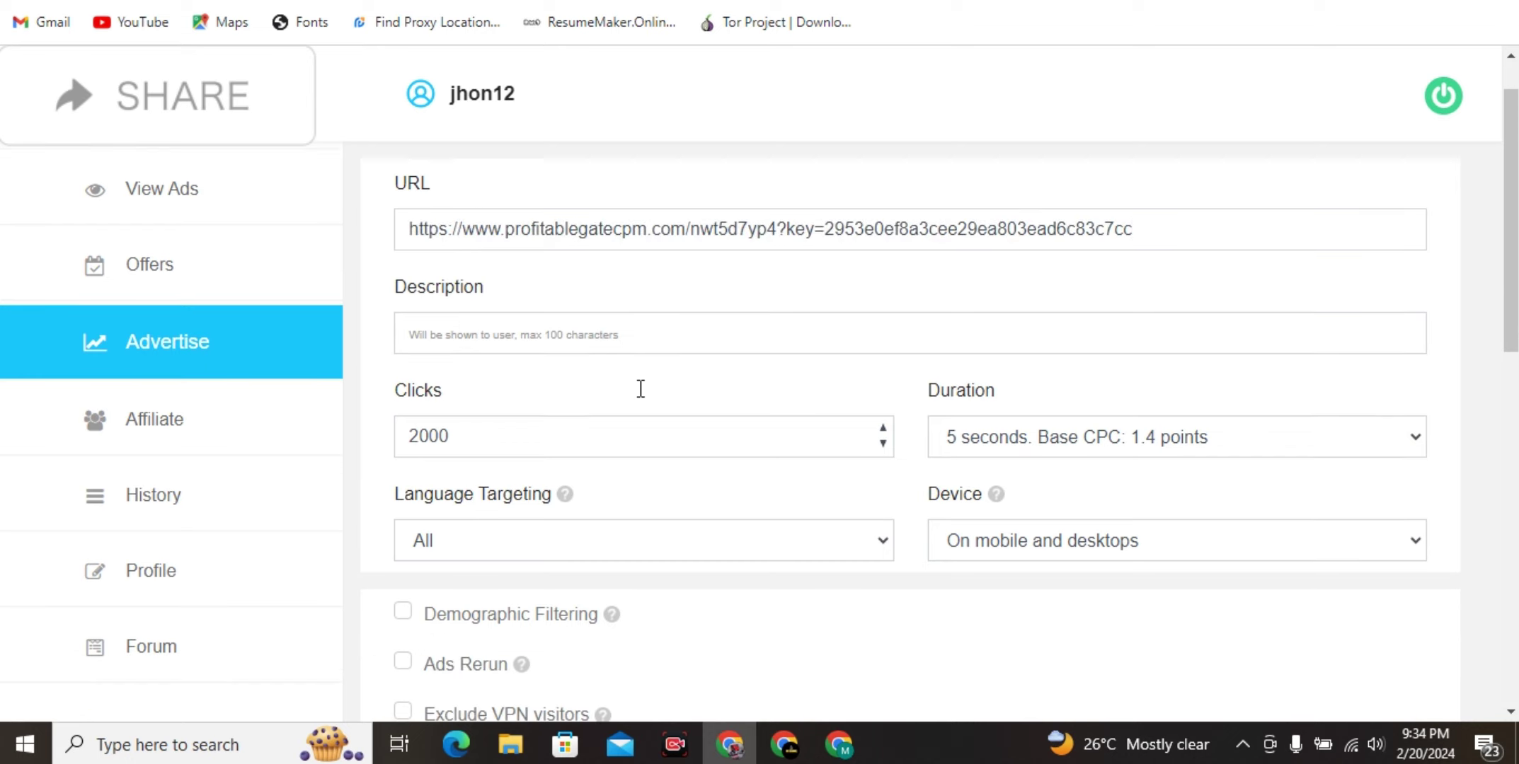
{"action": "left_click", "coordinate": [515, 327]}
{"action": "type", "text": "click "}
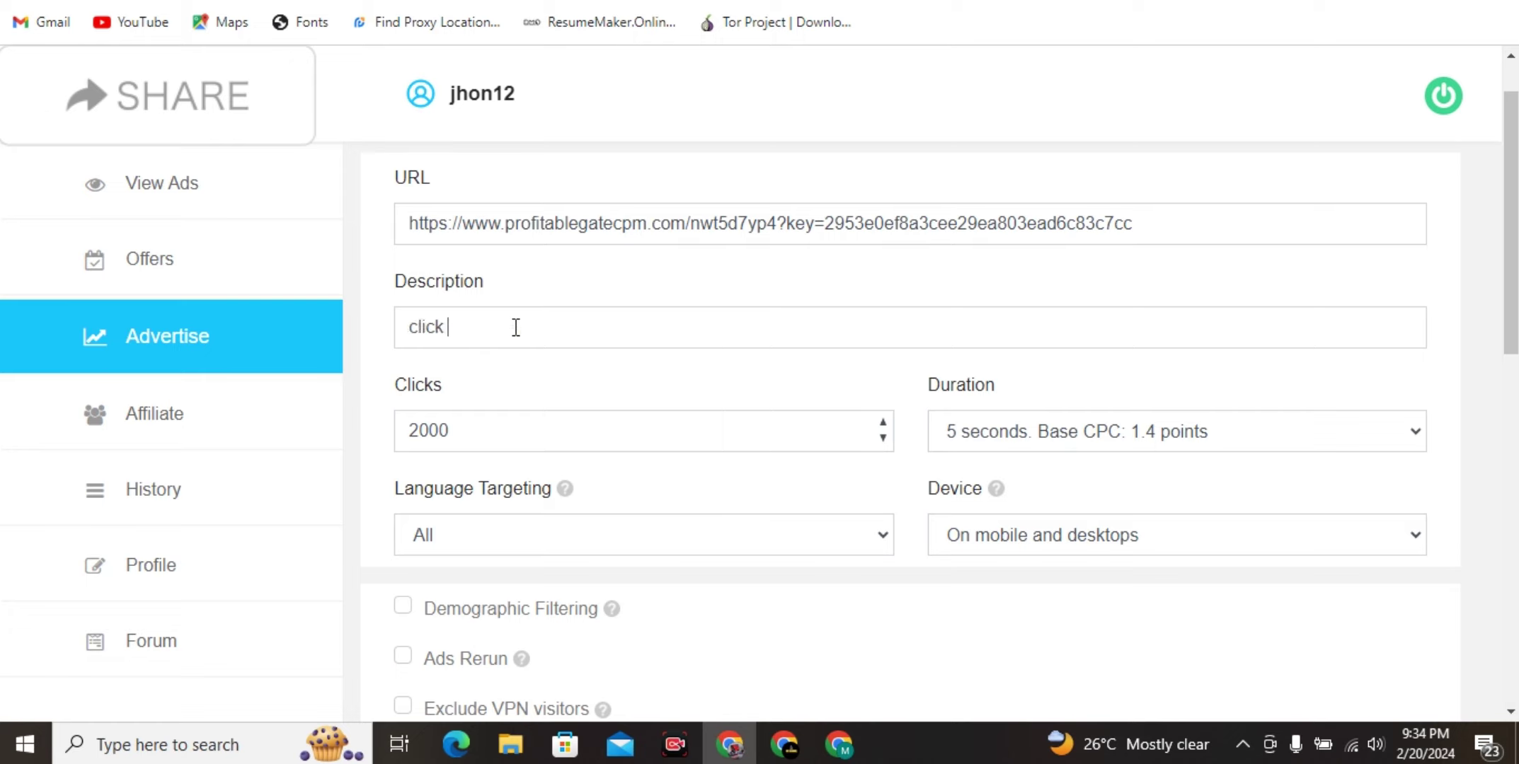
{"action": "type", "text": "one"}
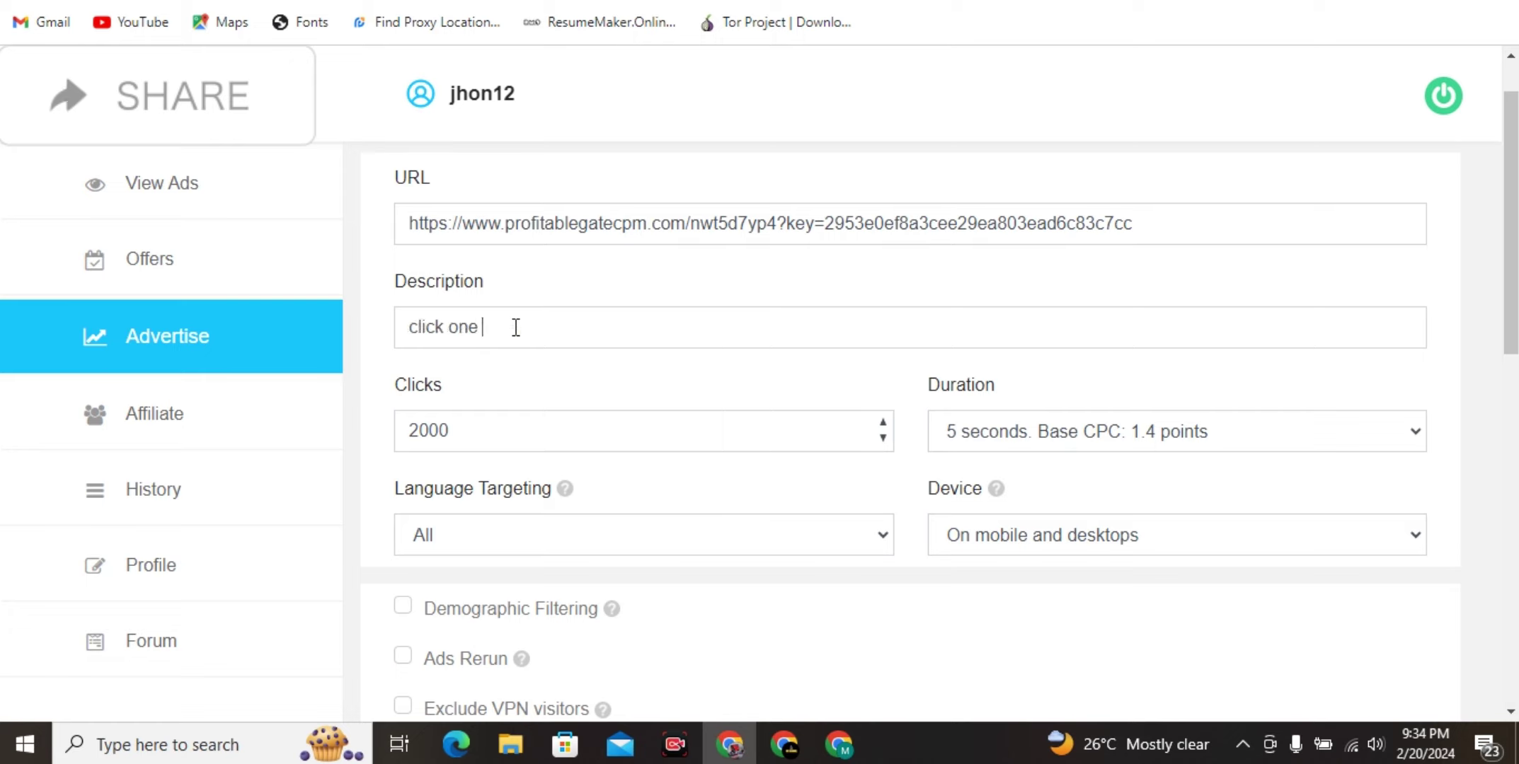
{"action": "type", "text": " ads"}
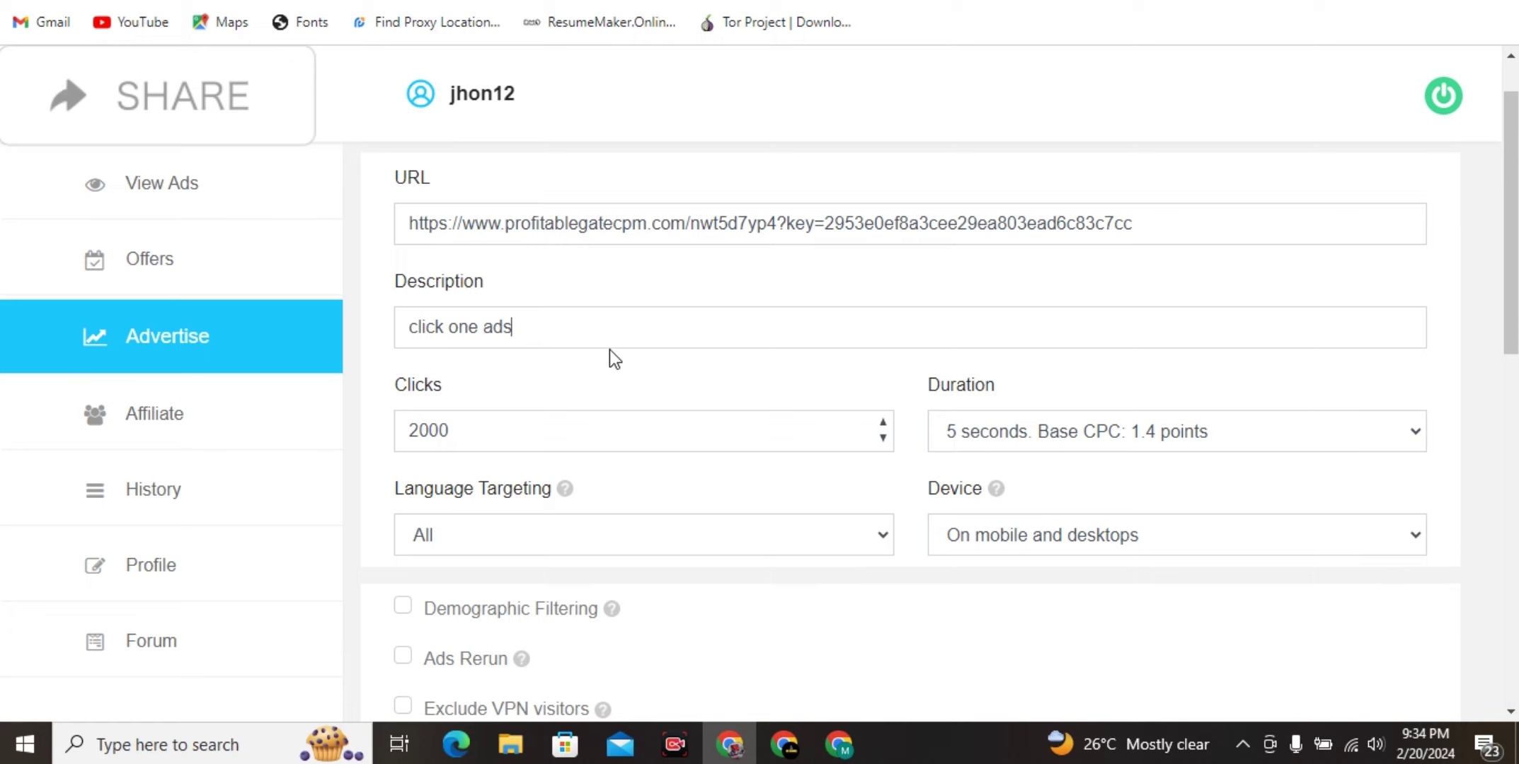
Step: Raise the surf ad's clicks to 4000 and set its duration to 15 seconds
{"action": "scroll", "coordinate": [610, 350], "scroll_direction": "down", "scroll_amount": 2}
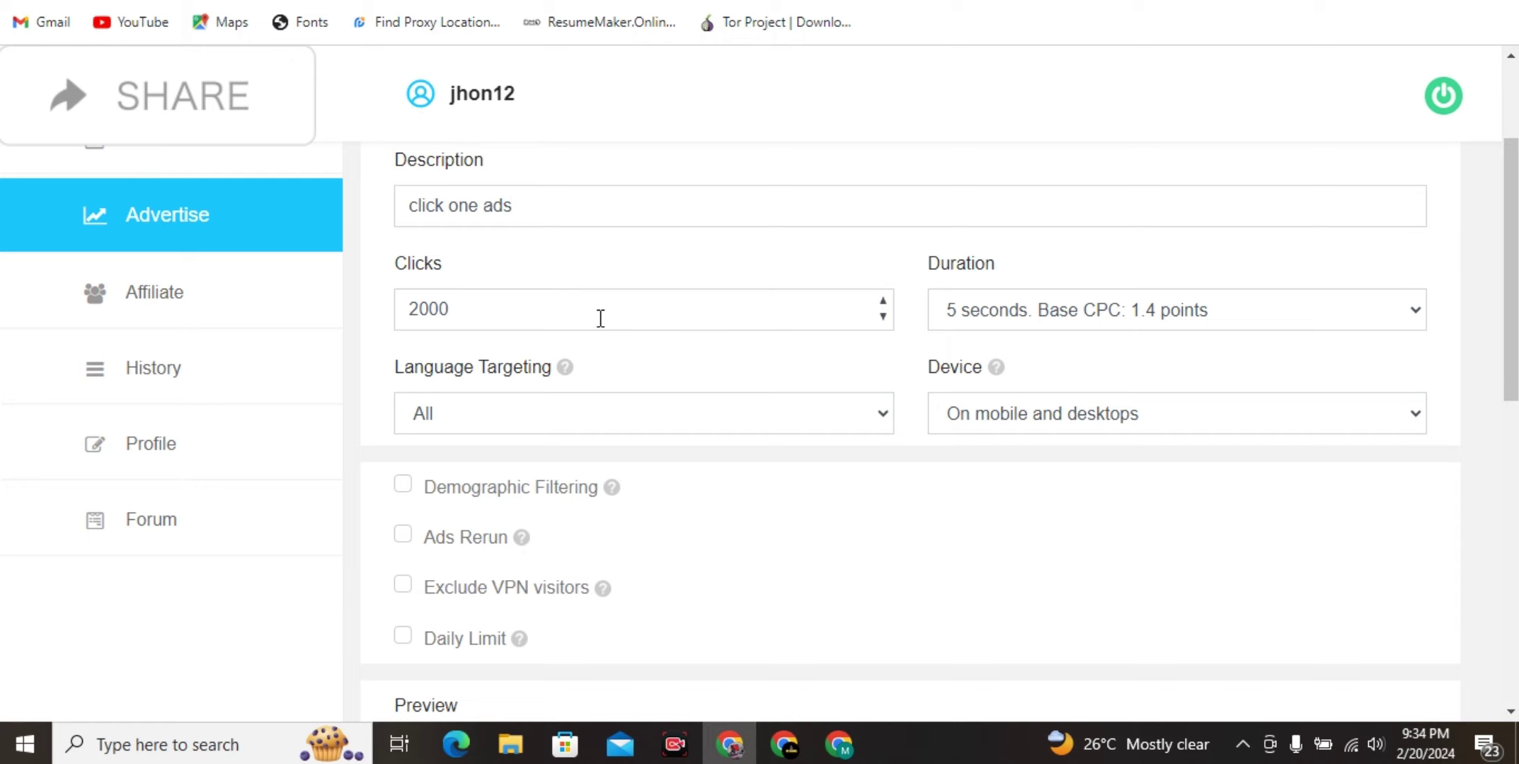
{"action": "left_click", "coordinate": [884, 301]}
{"action": "left_click", "coordinate": [883, 300]}
{"action": "left_click", "coordinate": [1122, 310]}
{"action": "left_click", "coordinate": [1062, 382]}
{"action": "scroll", "coordinate": [727, 418], "scroll_direction": "down", "scroll_amount": 1}
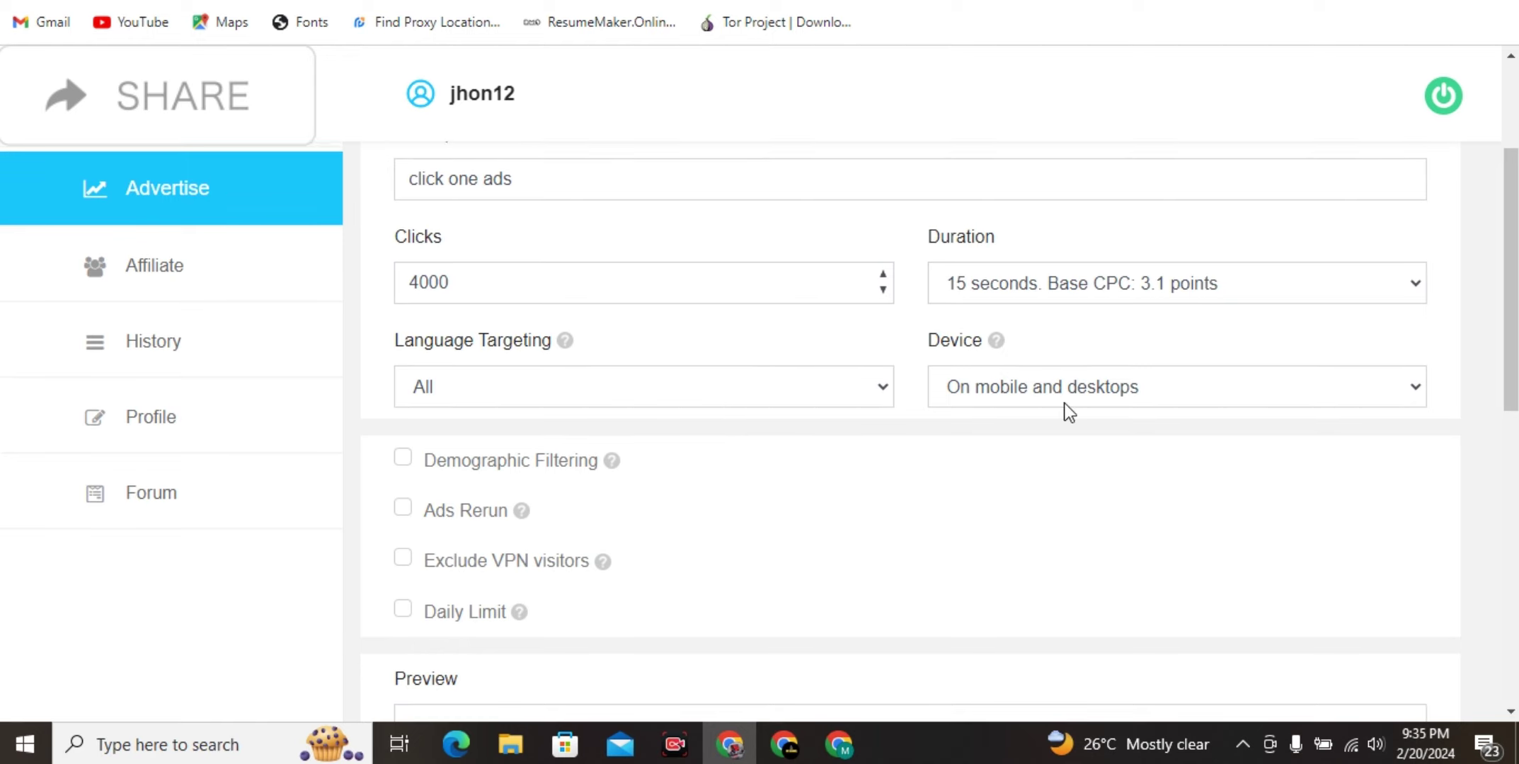